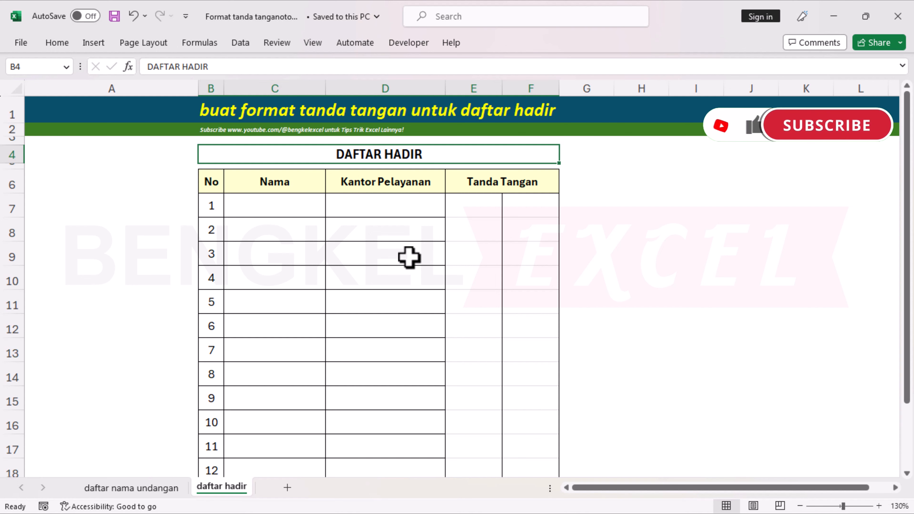
# Look over the daftar nama undangan guest list and the daftar hadir attendance sheet.
pyautogui.click(126, 489)
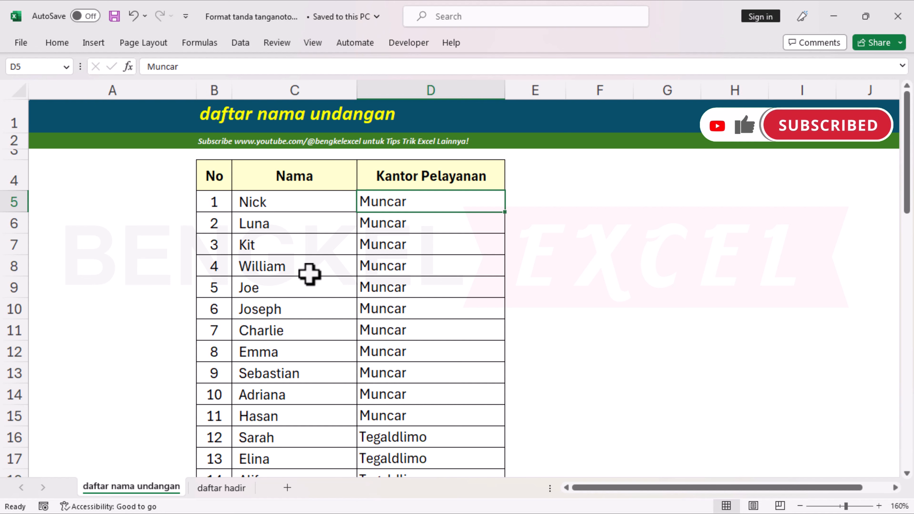
pyautogui.scroll(-6, 307, 282)
pyautogui.scroll(-7, 309, 273)
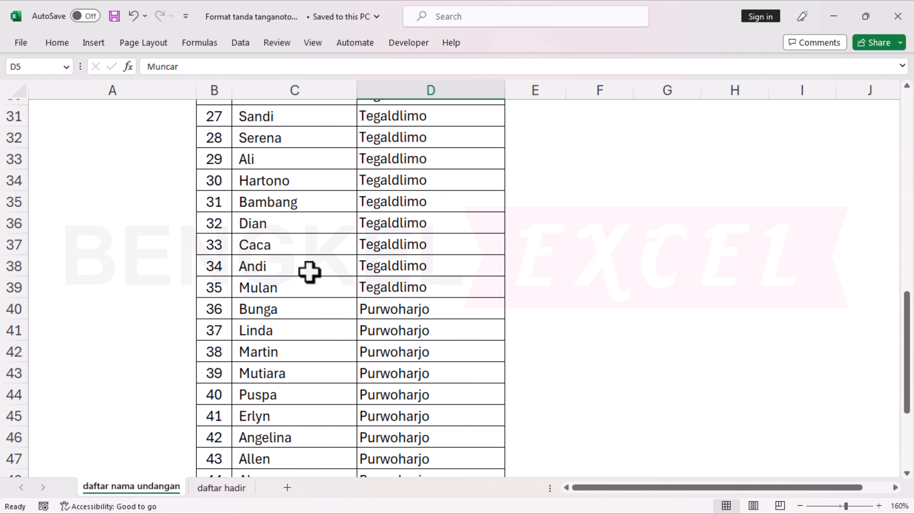
pyautogui.scroll(13, 308, 272)
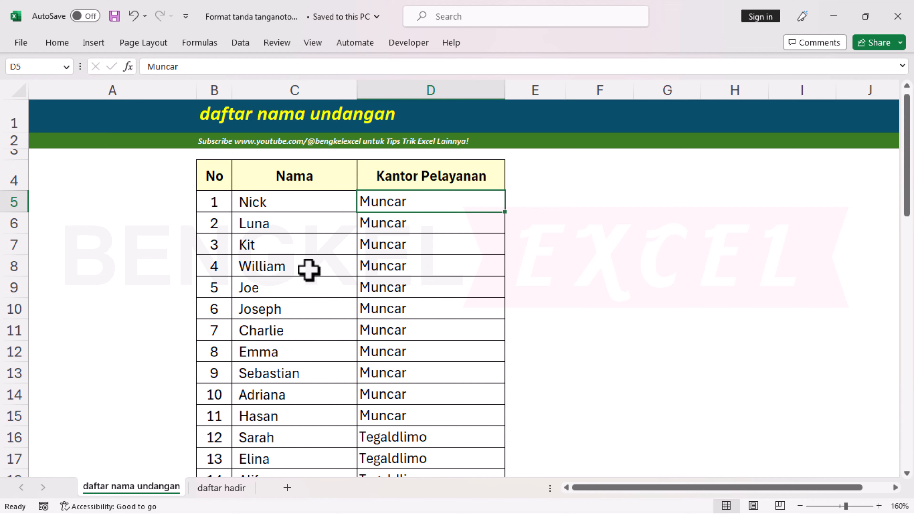
pyautogui.click(223, 488)
pyautogui.scroll(-4, 318, 321)
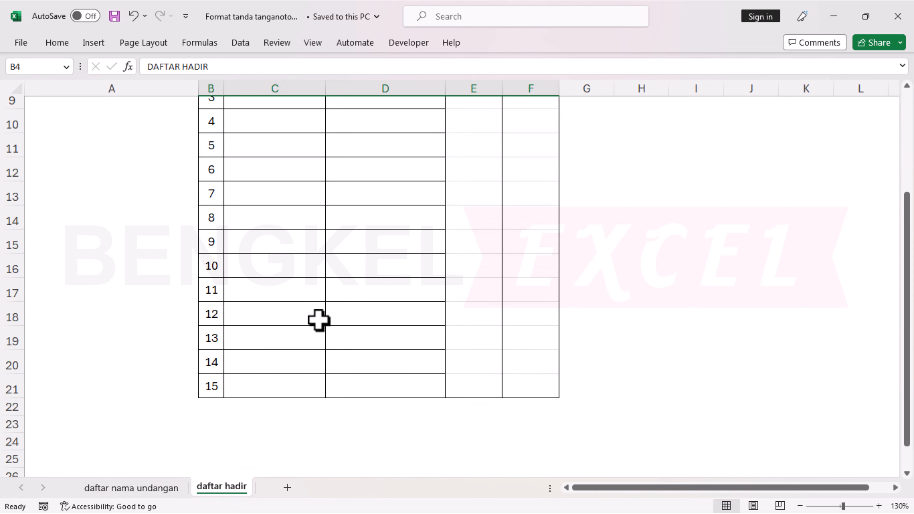
pyautogui.scroll(4, 317, 323)
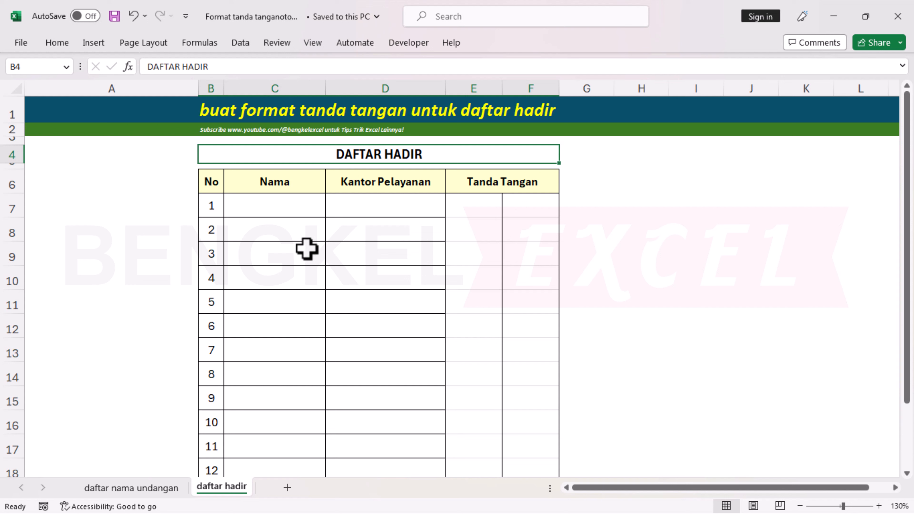
# Compare Nama cell C7 with guest name Luna and check the Kantor Pelayanan cells.
pyautogui.click(288, 209)
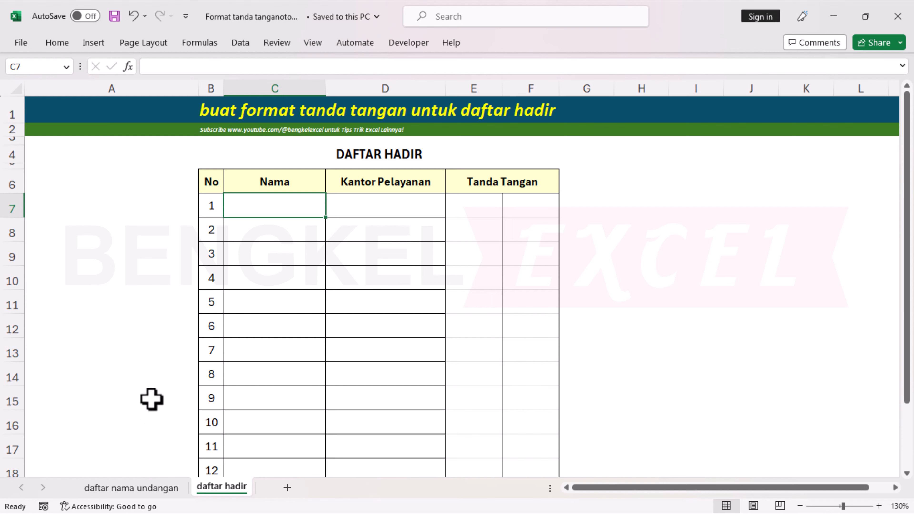
pyautogui.click(127, 489)
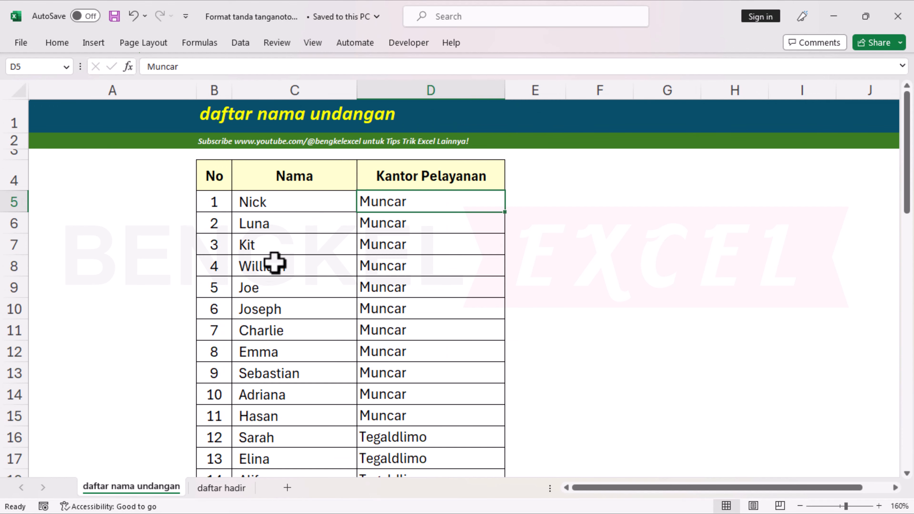
pyautogui.click(279, 224)
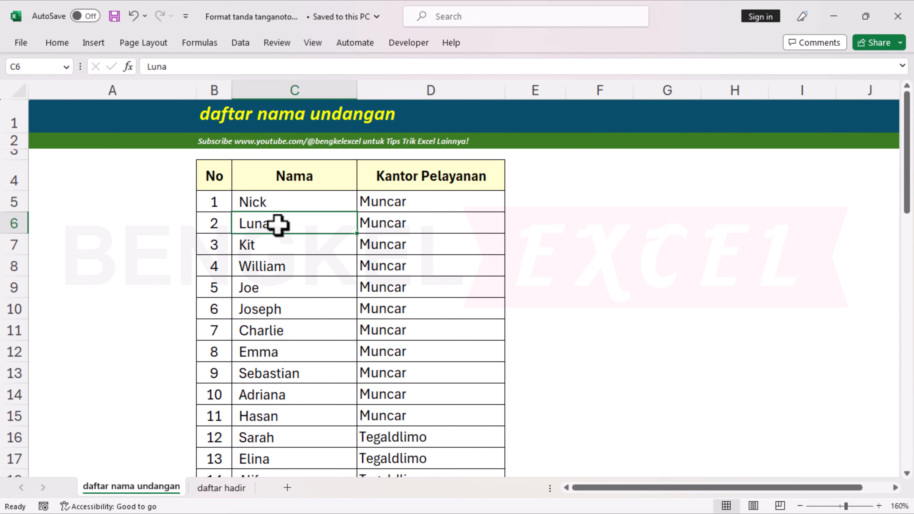
pyautogui.click(231, 489)
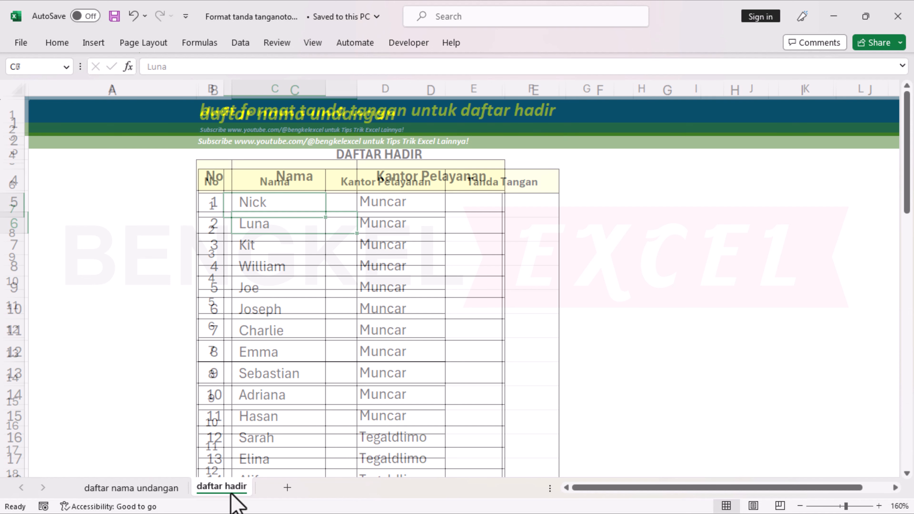
pyautogui.click(391, 204)
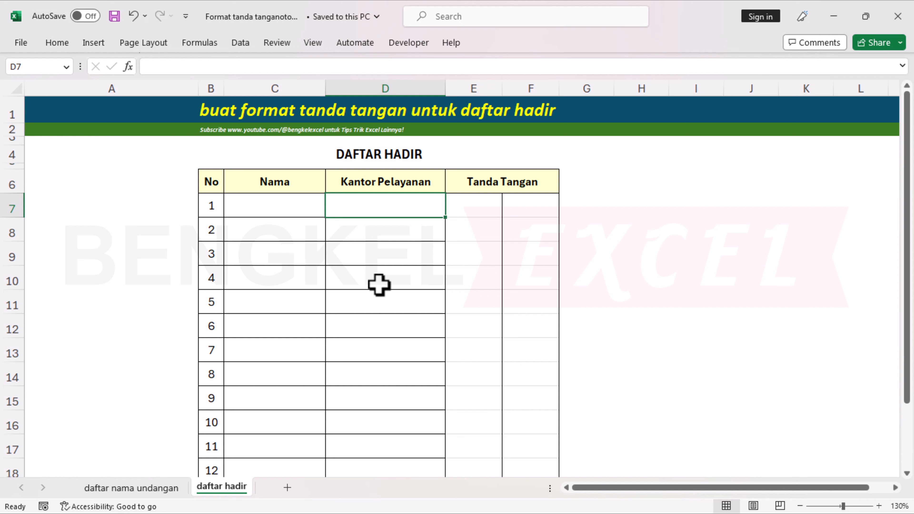
pyautogui.click(374, 188)
pyautogui.click(376, 207)
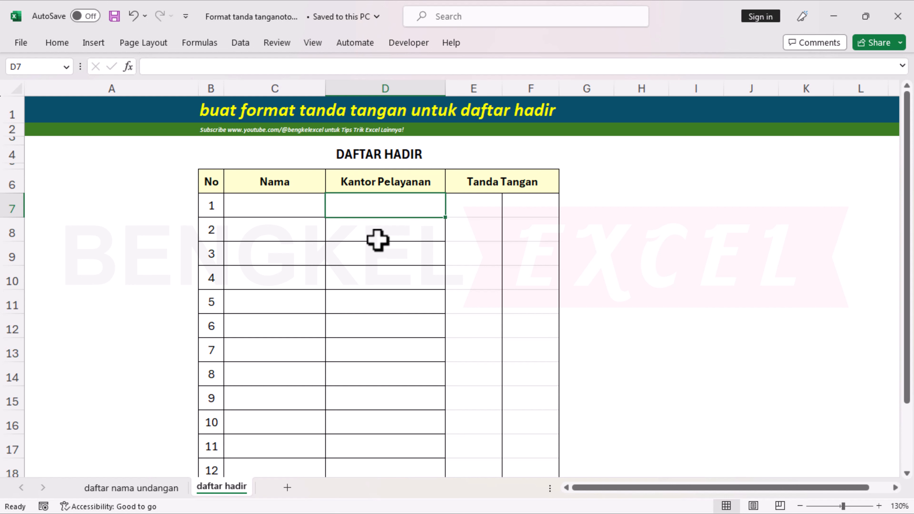
# Apply the custom number format @*. to signature cells E7:F21.
pyautogui.click(496, 215)
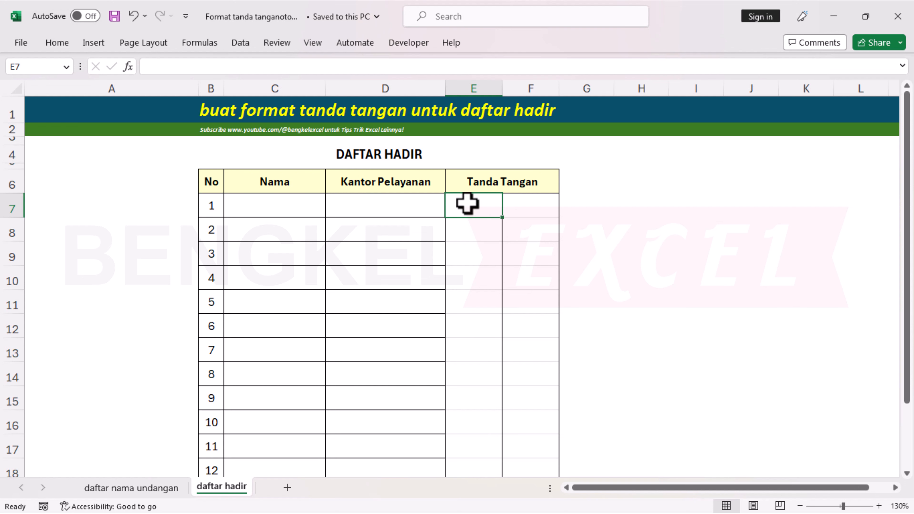
pyautogui.scroll(-3, 467, 203)
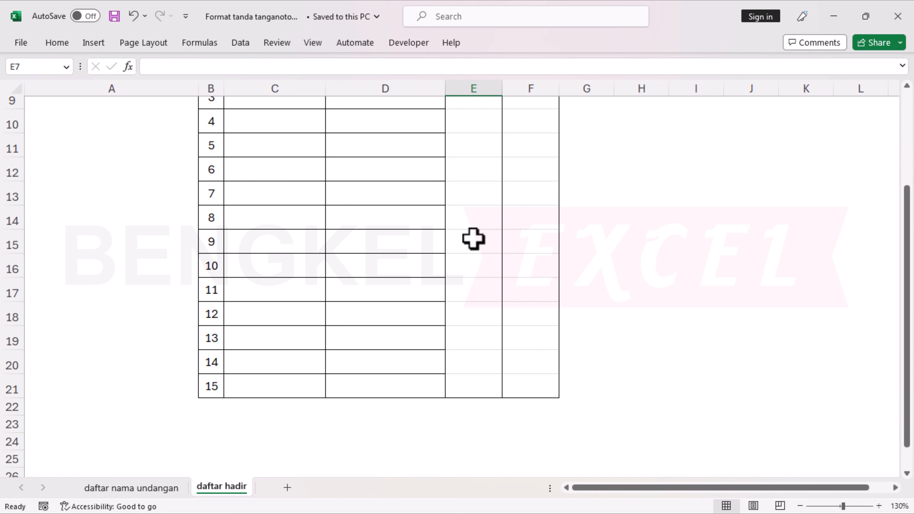
pyautogui.keyDown('shift'); pyautogui.click(550, 387); pyautogui.keyUp('shift')
pyautogui.scroll(3, 520, 320)
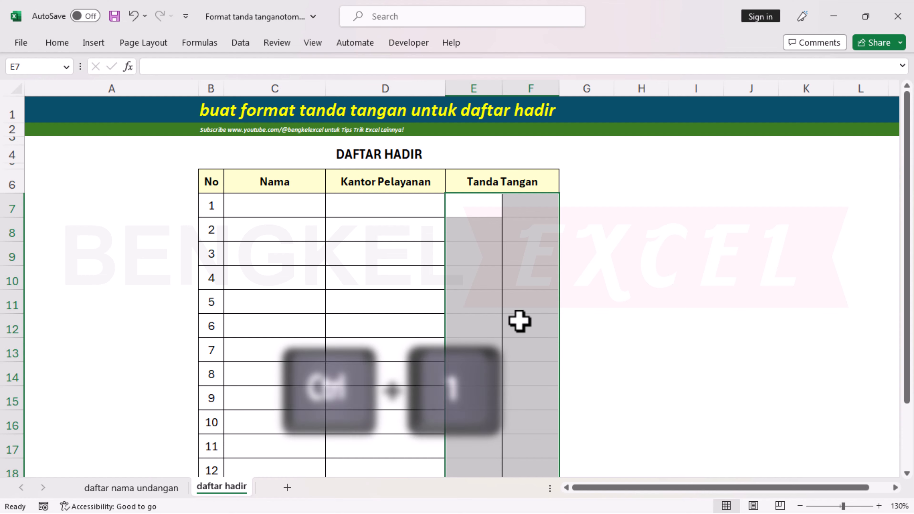
pyautogui.hotkey('ctrl', '1')
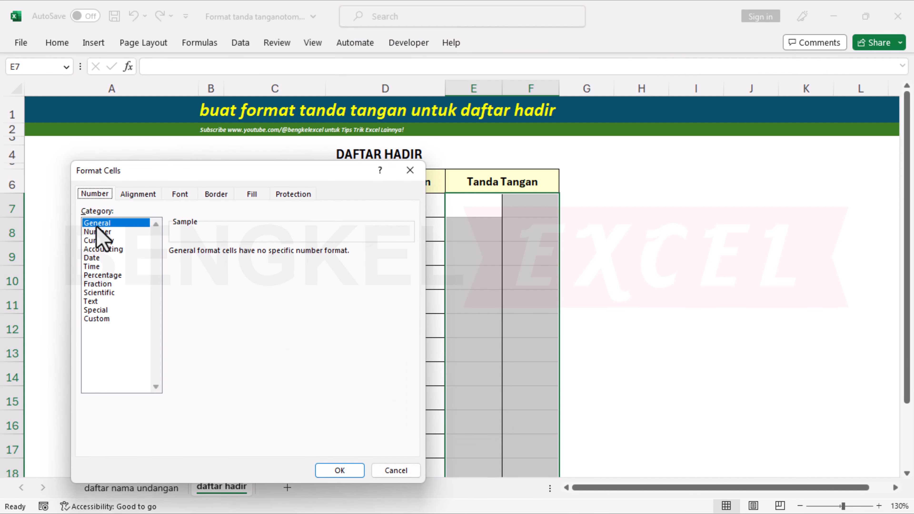
pyautogui.click(104, 319)
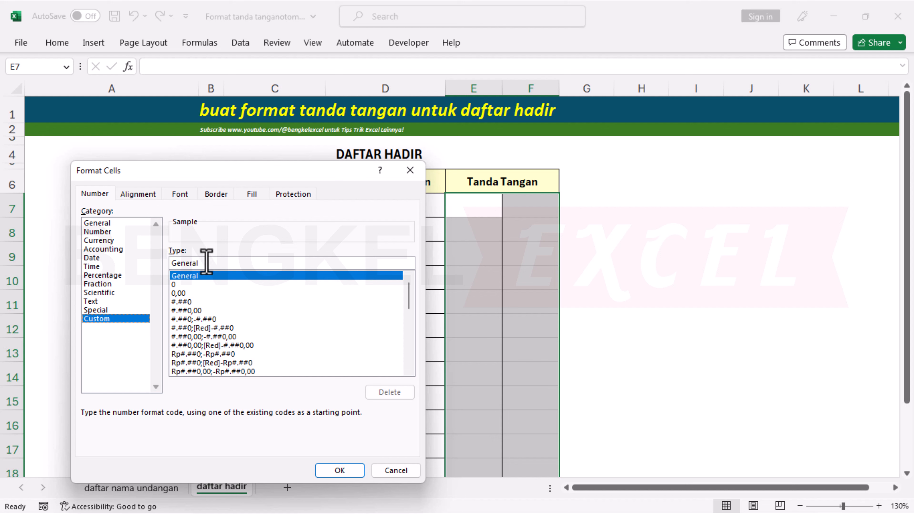
pyautogui.moveTo(207, 266); pyautogui.dragTo(126, 263)
pyautogui.press('BackSpace')
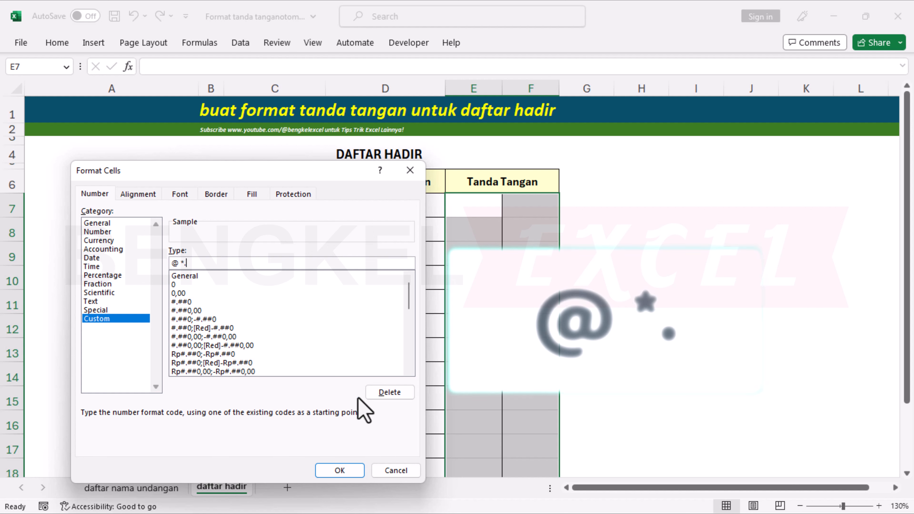
pyautogui.click(340, 470)
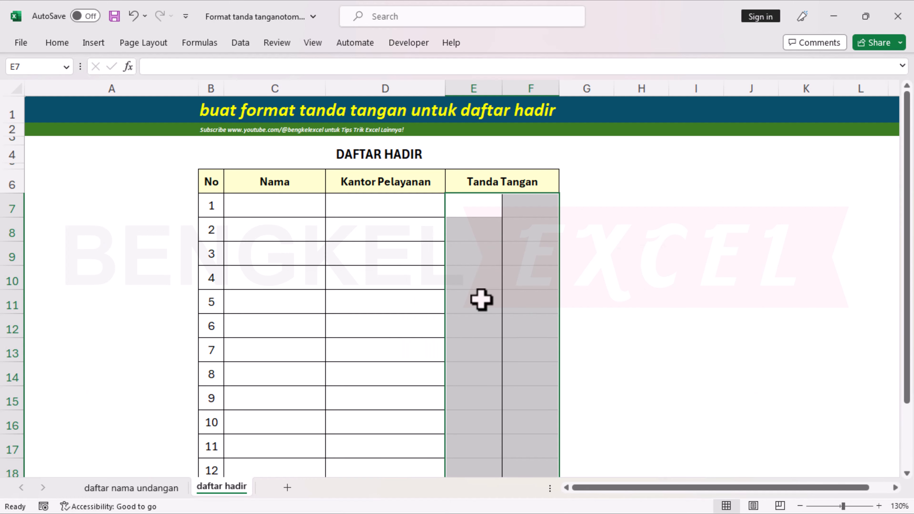
# Enter signature number 1 in cell E7.
pyautogui.click(484, 207)
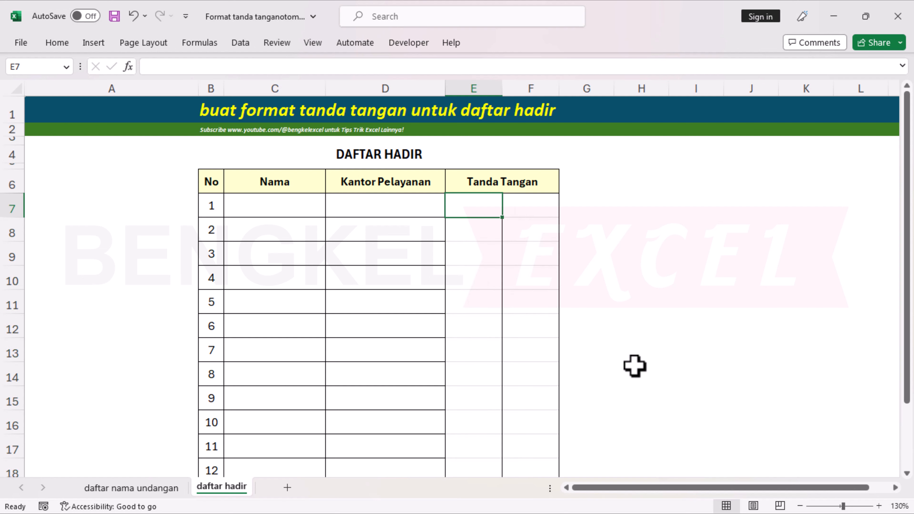
pyautogui.write('1')
pyautogui.press('Return')
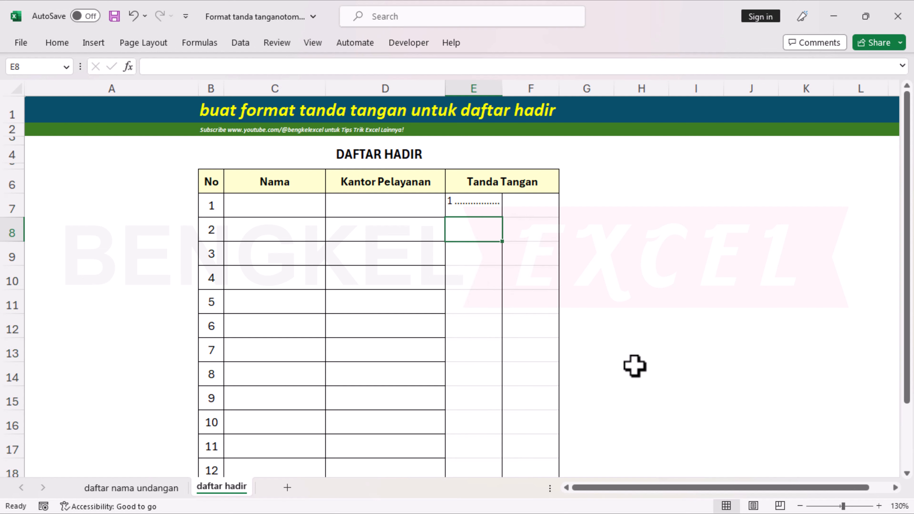
# Bottom-align the text in signature cells E7:F21.
pyautogui.click(473, 207)
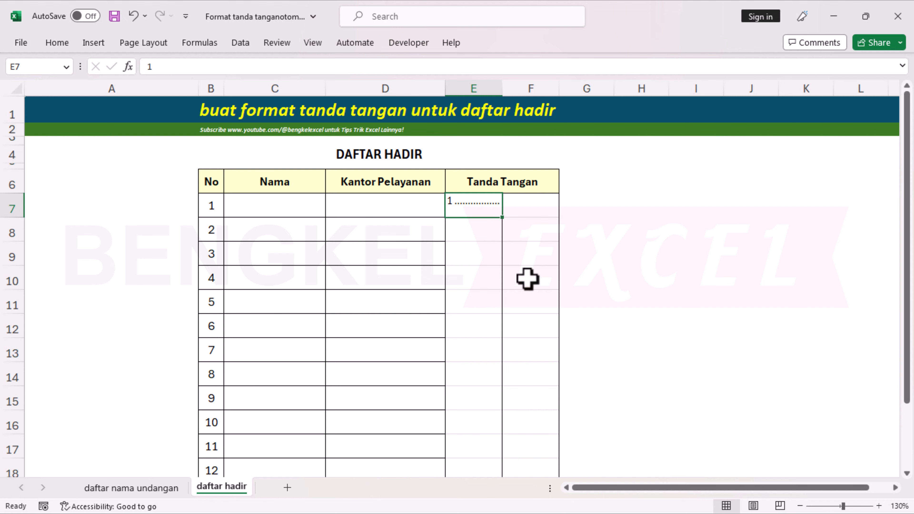
pyautogui.scroll(-4, 528, 284)
pyautogui.keyDown('shift'); pyautogui.click(535, 292); pyautogui.keyUp('shift')
pyautogui.scroll(4, 434, 294)
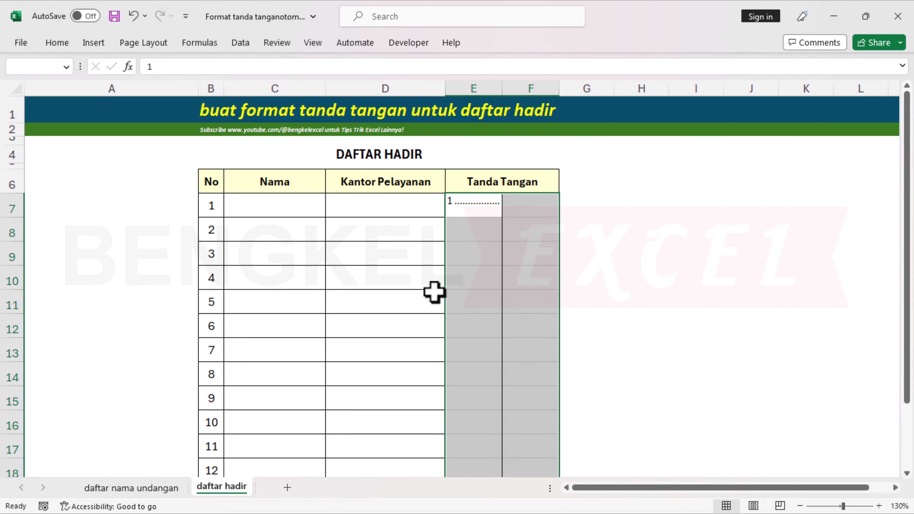
pyautogui.click(55, 42)
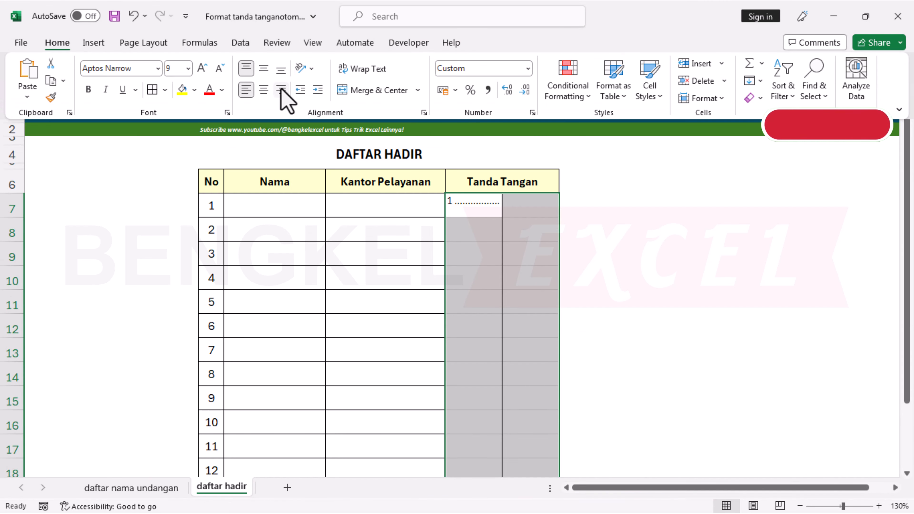
pyautogui.click(263, 68)
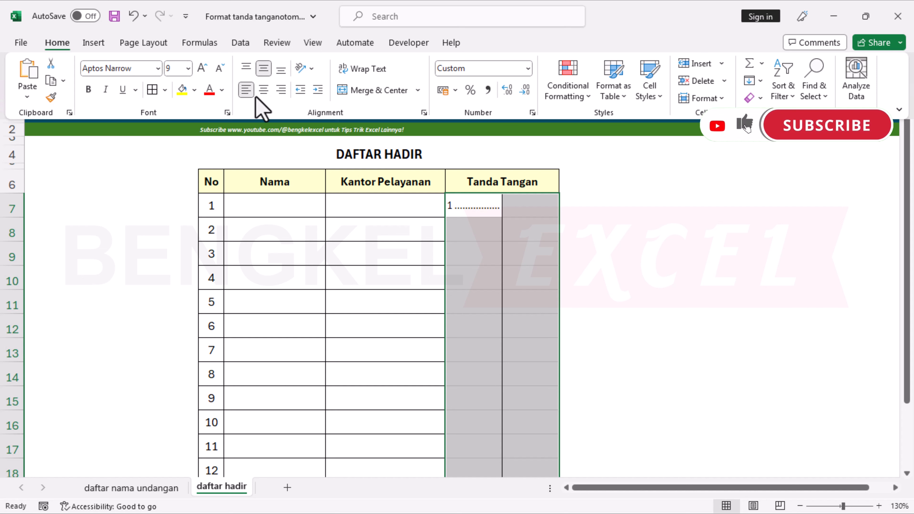
pyautogui.click(284, 70)
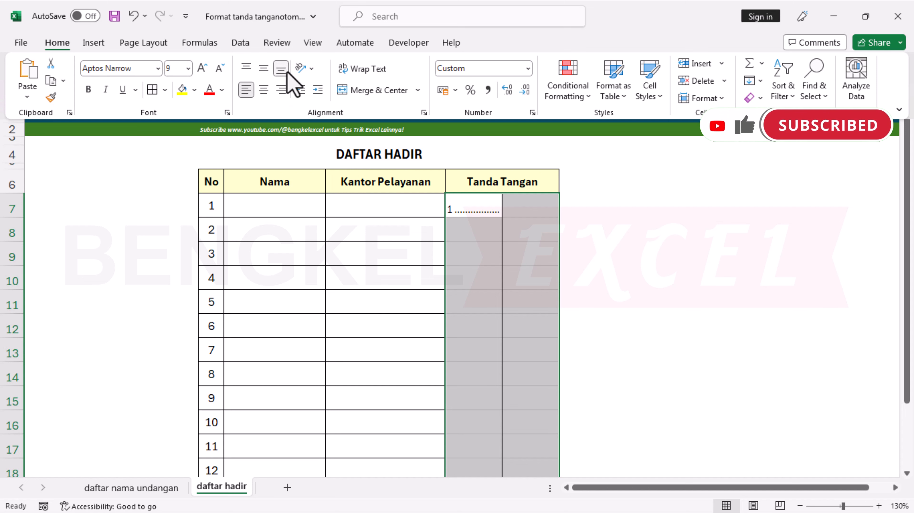
pyautogui.click(529, 241)
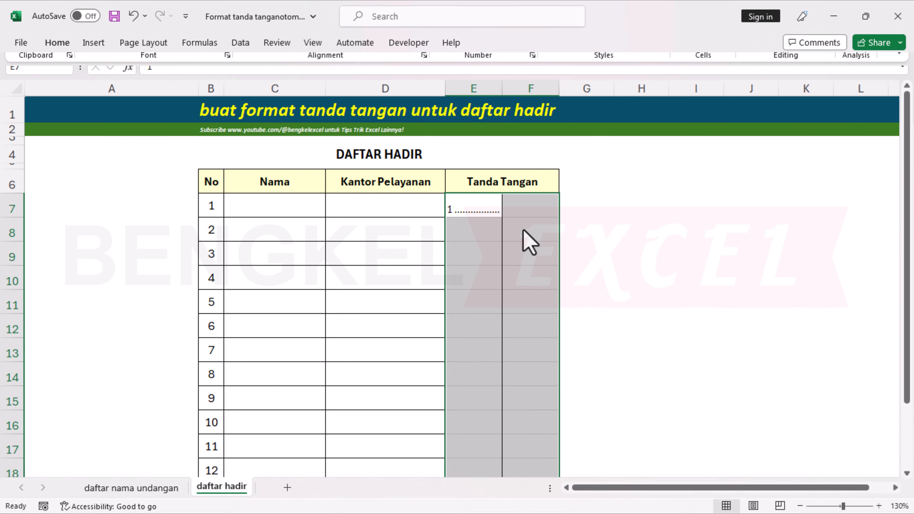
pyautogui.click(529, 240)
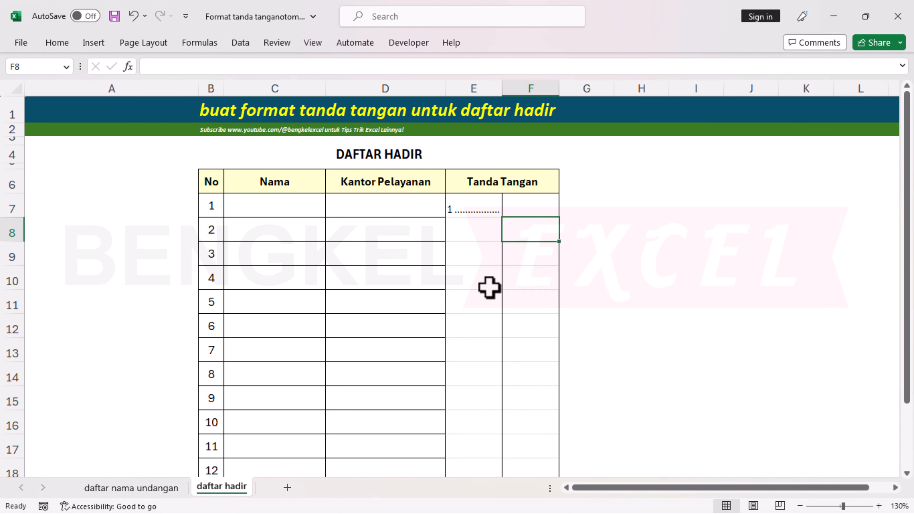
# Enter signature numbers 2 in F8, 3 in E9 and 4 in F10.
pyautogui.write('2')
pyautogui.press('Left')
pyautogui.press('Down')
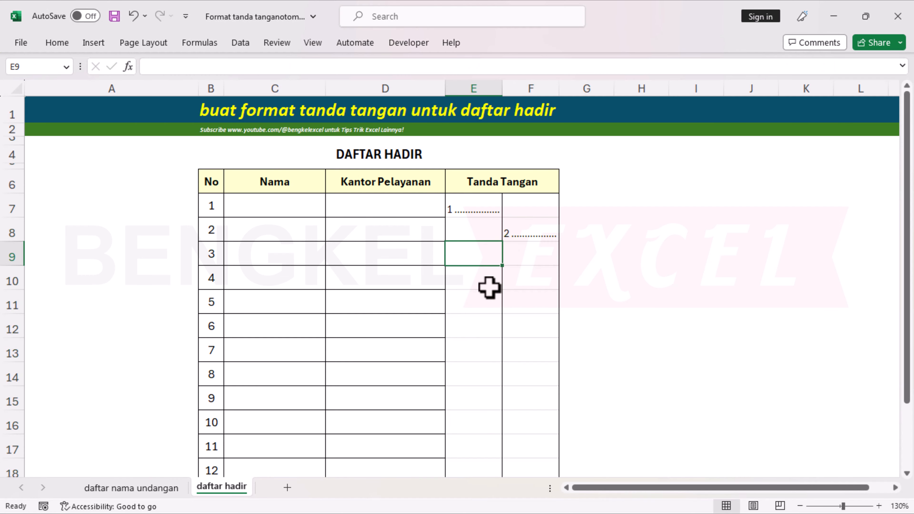
pyautogui.write('3')
pyautogui.press('Return')
pyautogui.press('Right')
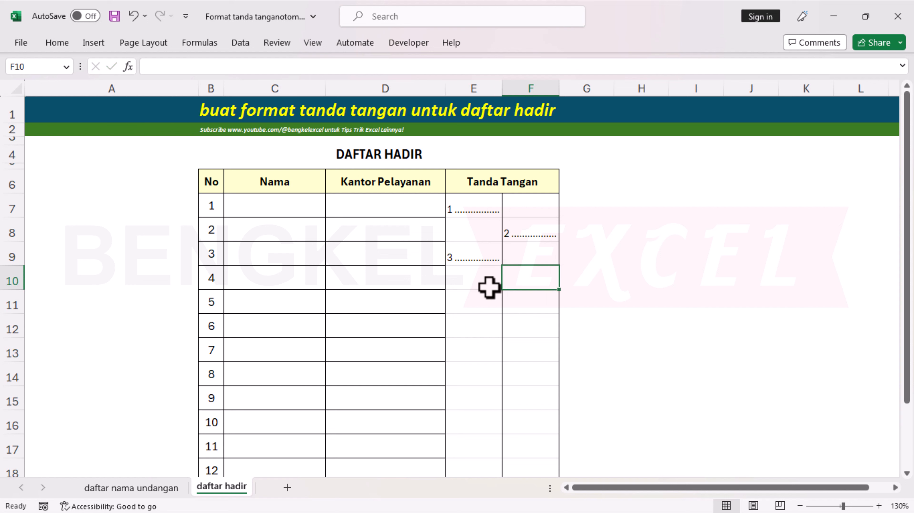
pyautogui.write('4')
pyautogui.press('Return')
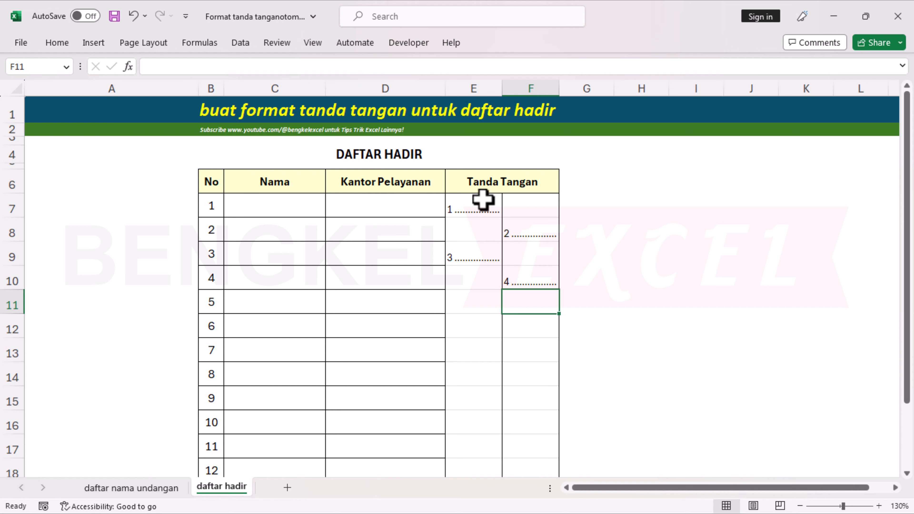
# Fill the E7:E10 numbering pattern down the left Tanda Tangan column and check it.
pyautogui.moveTo(483, 204); pyautogui.dragTo(478, 447)
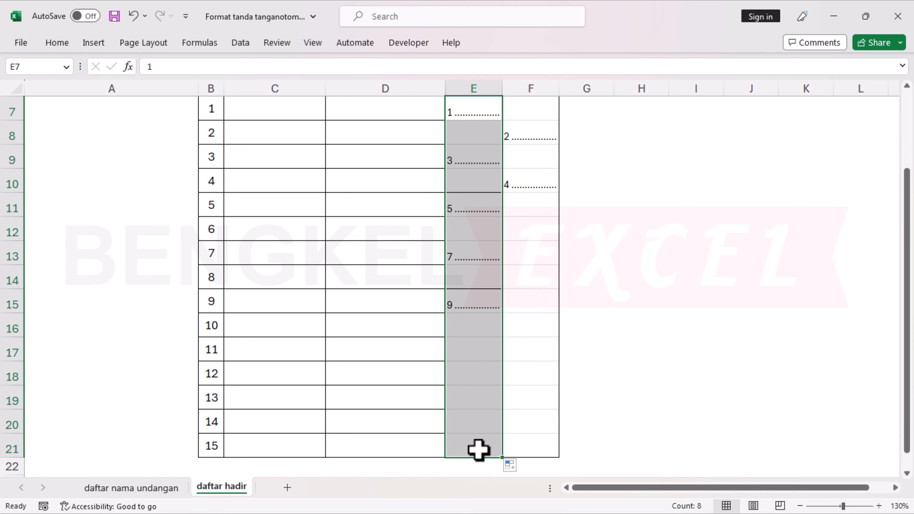
pyautogui.click(511, 444)
pyautogui.click(471, 465)
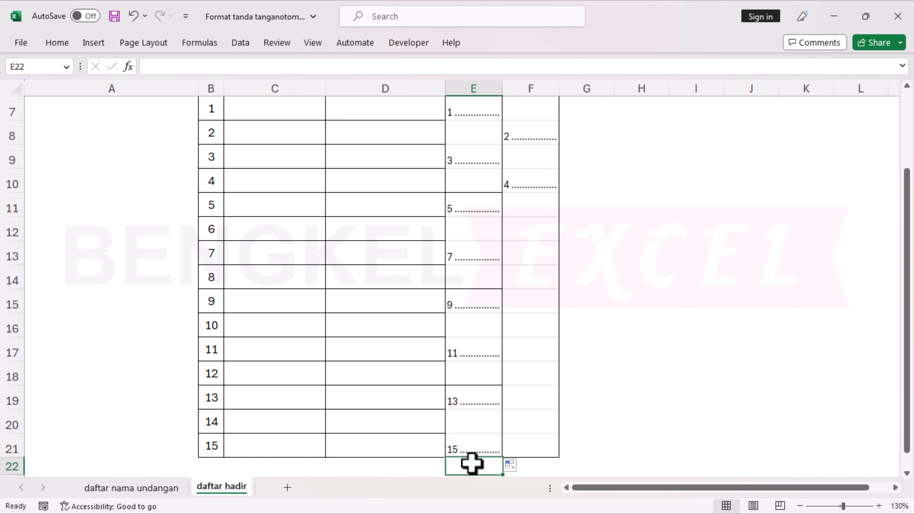
pyautogui.click(472, 442)
pyautogui.press('Left')
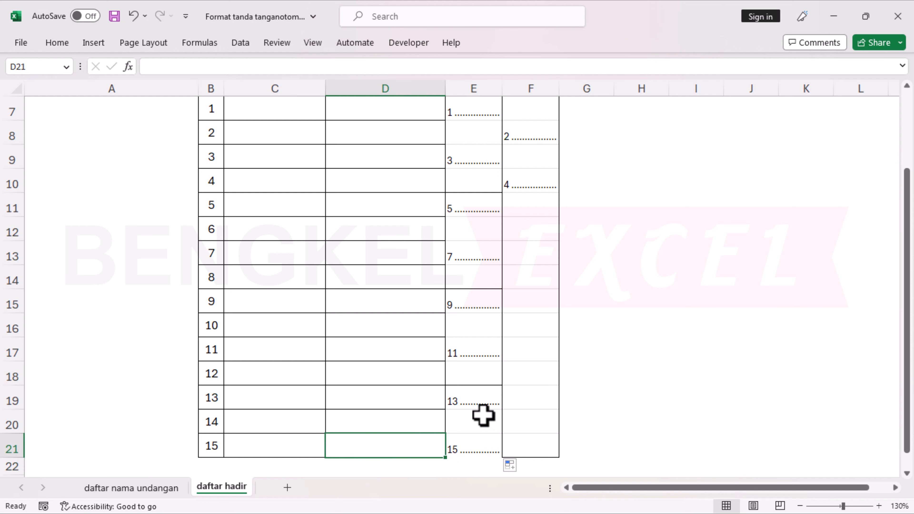
# Undo and refill odd numbers down column E to row 21 with Fill Without Formatting.
pyautogui.hotkey('ctrl', 'z')
pyautogui.scroll(1, 492, 322)
pyautogui.scroll(-2, 494, 274)
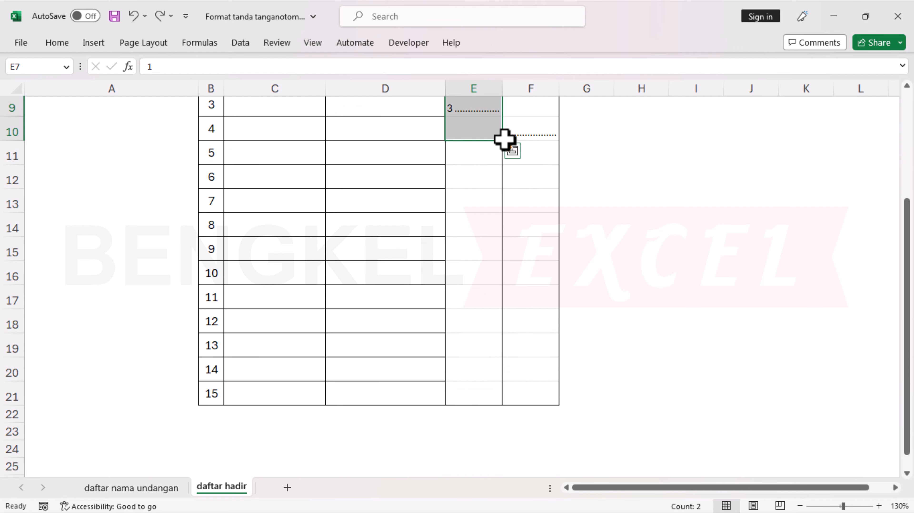
pyautogui.moveTo(503, 140); pyautogui.dragTo(490, 401)
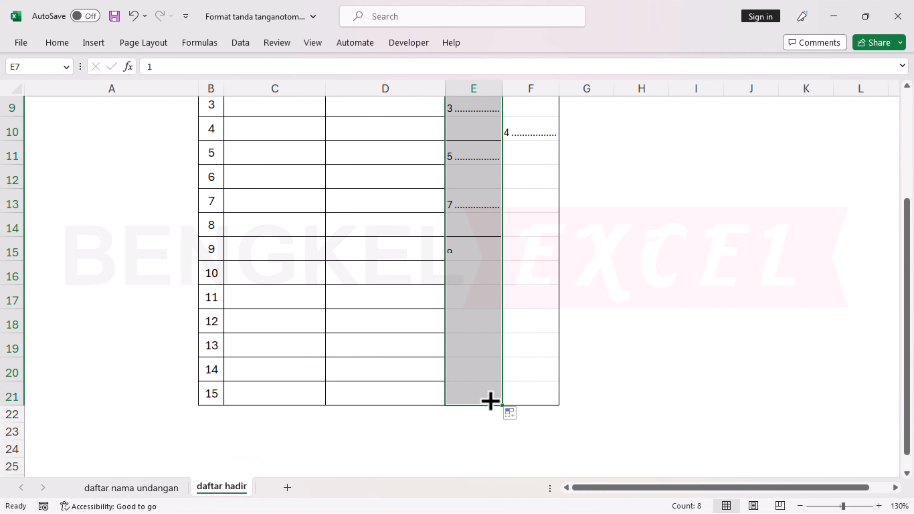
pyautogui.click(523, 416)
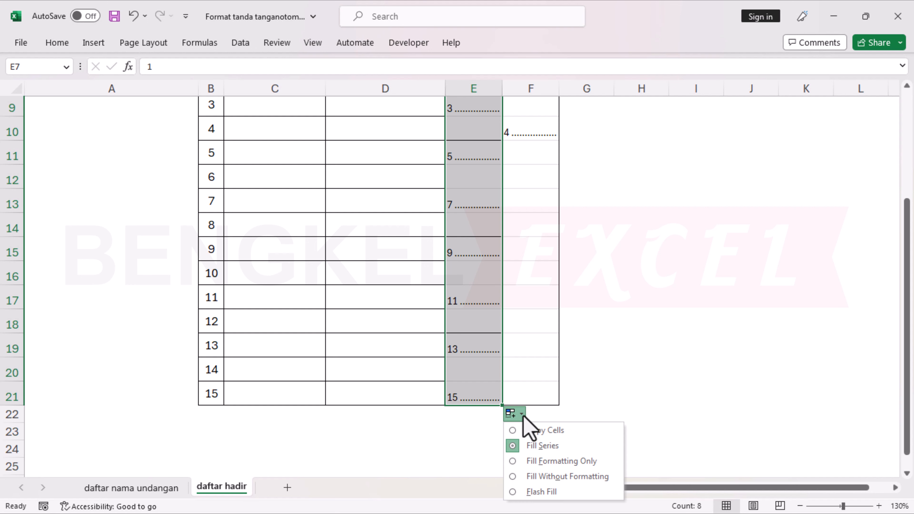
pyautogui.click(536, 478)
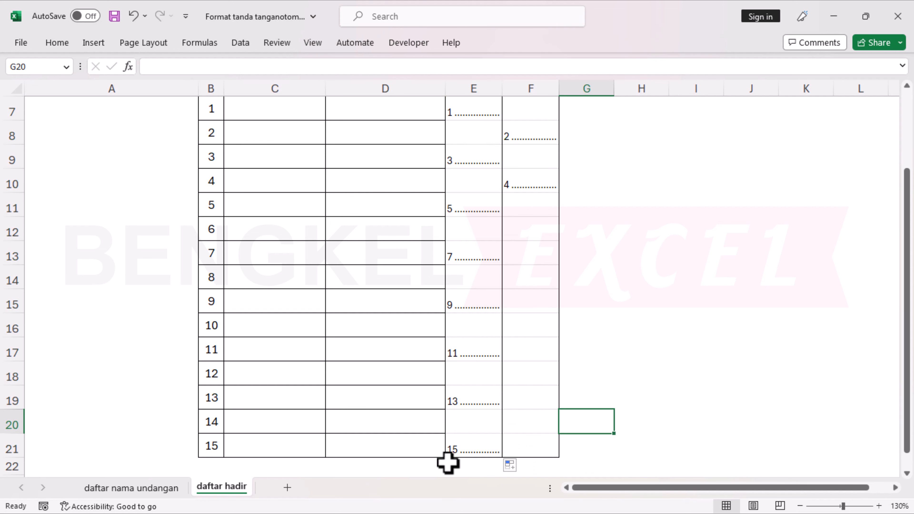
pyautogui.scroll(2, 471, 419)
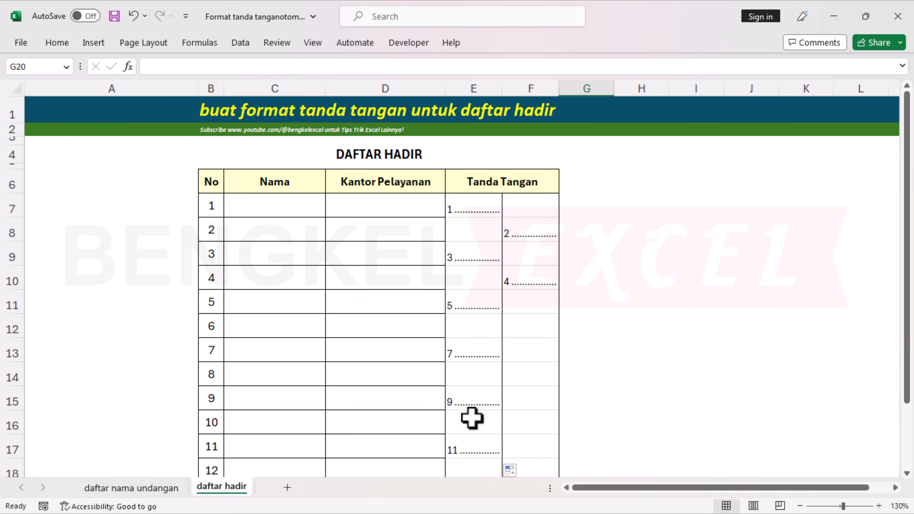
# Fill even numbers from F7:F10 down column F to row 21 with Fill Without Formatting.
pyautogui.moveTo(540, 206); pyautogui.dragTo(540, 271)
pyautogui.scroll(-2, 547, 233)
pyautogui.moveTo(562, 186); pyautogui.dragTo(543, 448)
pyautogui.click(568, 458)
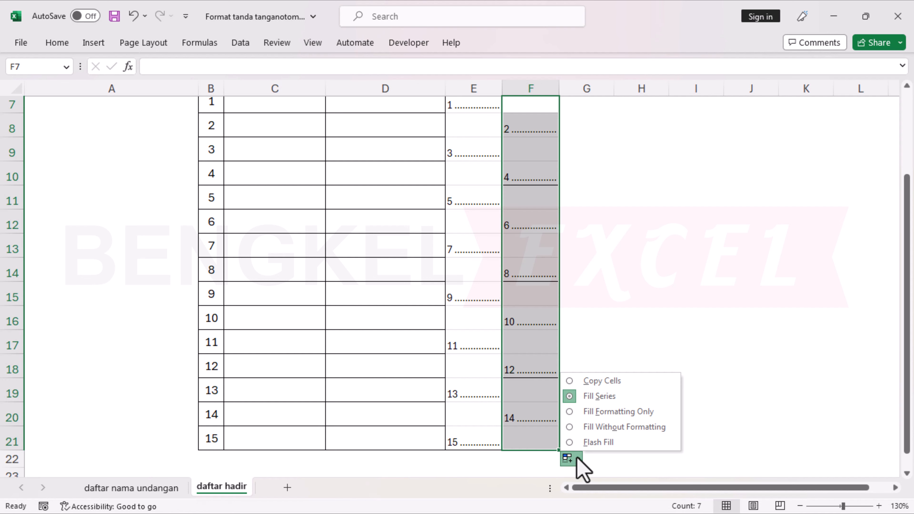
pyautogui.click(612, 427)
pyautogui.click(608, 355)
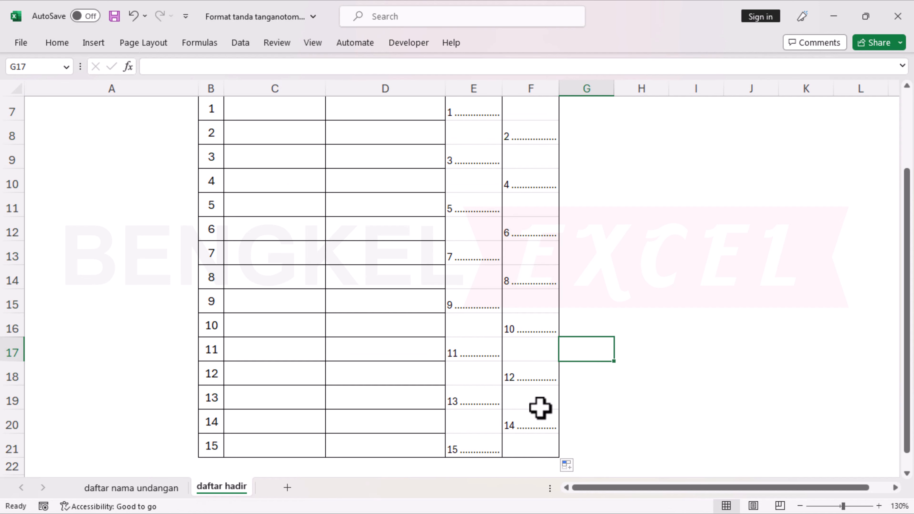
pyautogui.scroll(2, 513, 352)
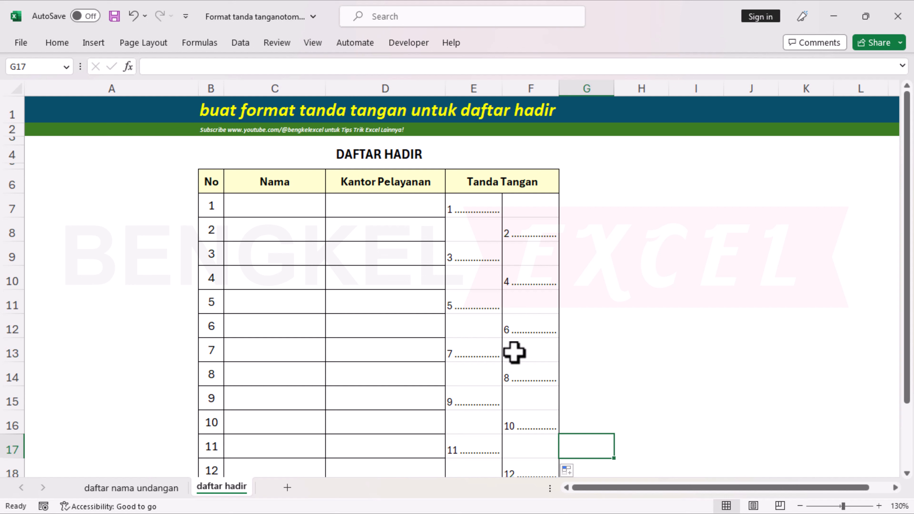
# Save the workbook and compare guest name Nick with Nama cell C7.
pyautogui.hotkey('ctrl', 's')
pyautogui.click(145, 488)
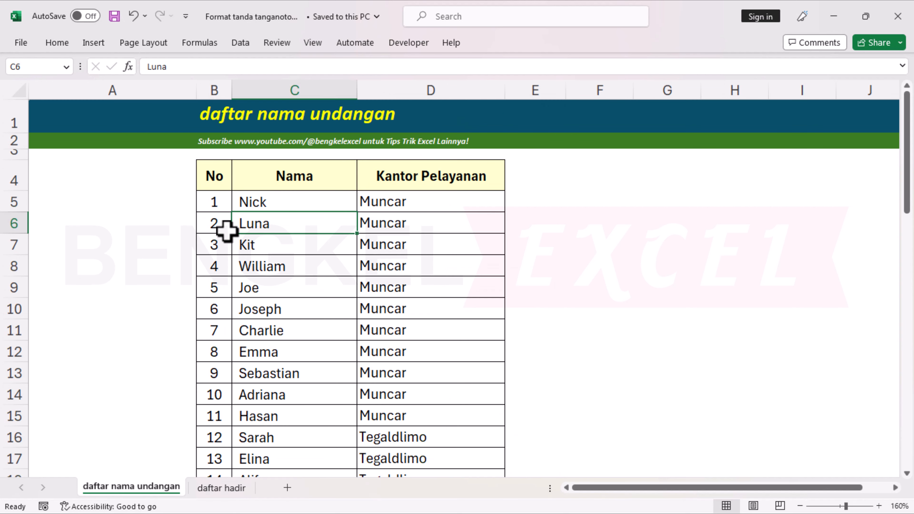
pyautogui.click(265, 200)
pyautogui.click(222, 489)
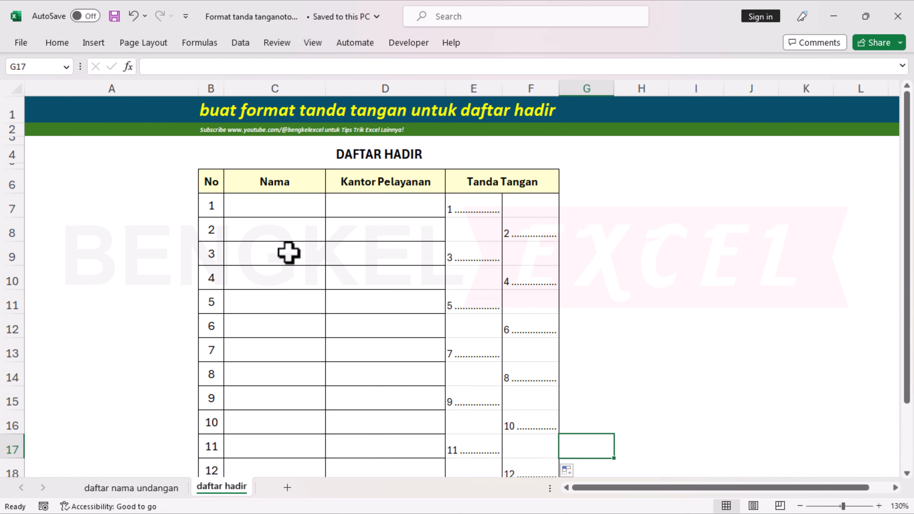
pyautogui.click(283, 200)
# Test-paste guest names Nick through Emma into the Nama column, then undo the paste.
pyautogui.click(142, 488)
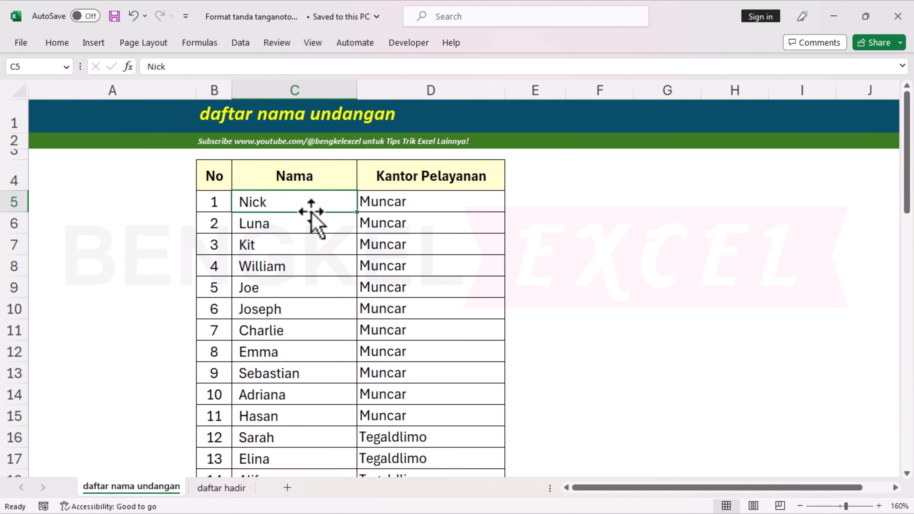
pyautogui.moveTo(306, 206); pyautogui.dragTo(288, 351)
pyautogui.hotkey('ctrl', 'c')
pyautogui.click(221, 489)
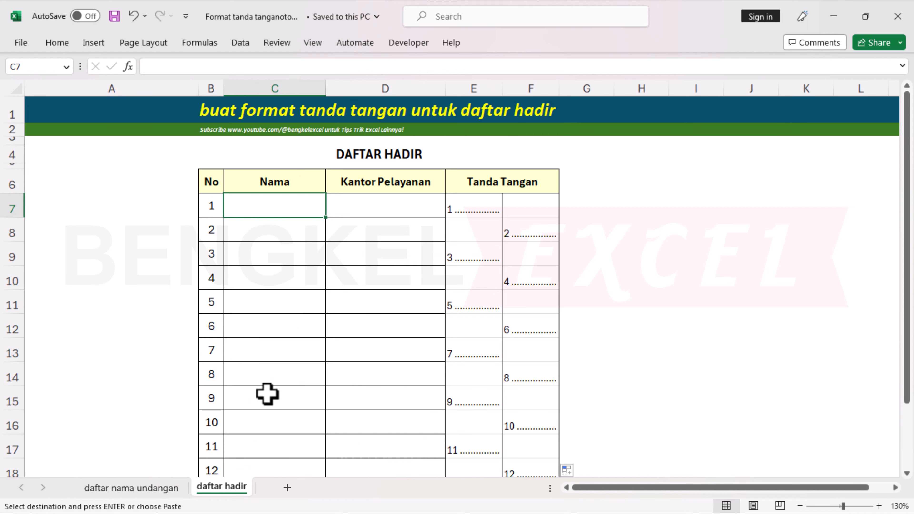
pyautogui.hotkey('ctrl', 'v')
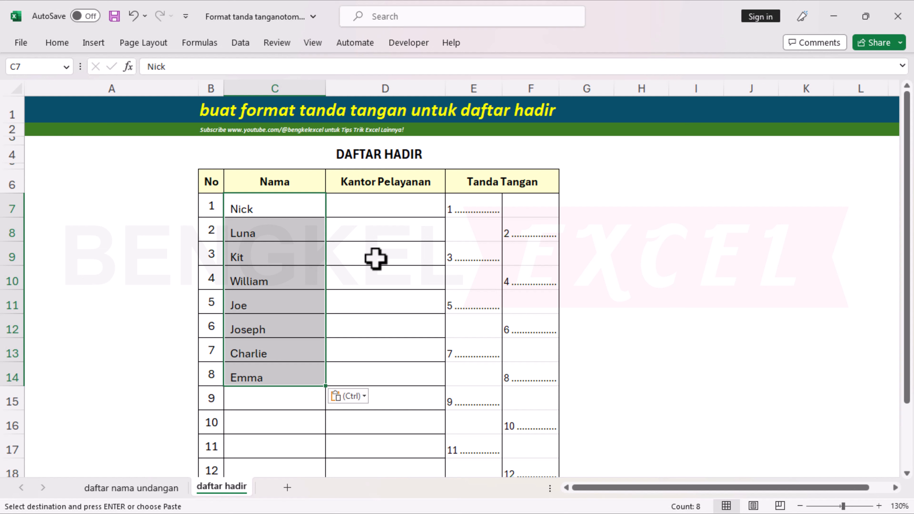
pyautogui.hotkey('ctrl', 'z')
pyautogui.click(300, 282)
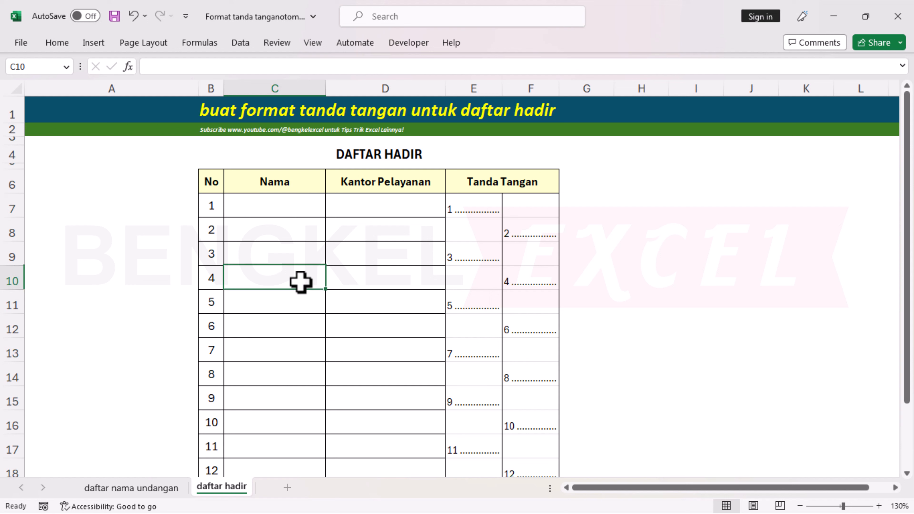
pyautogui.click(287, 203)
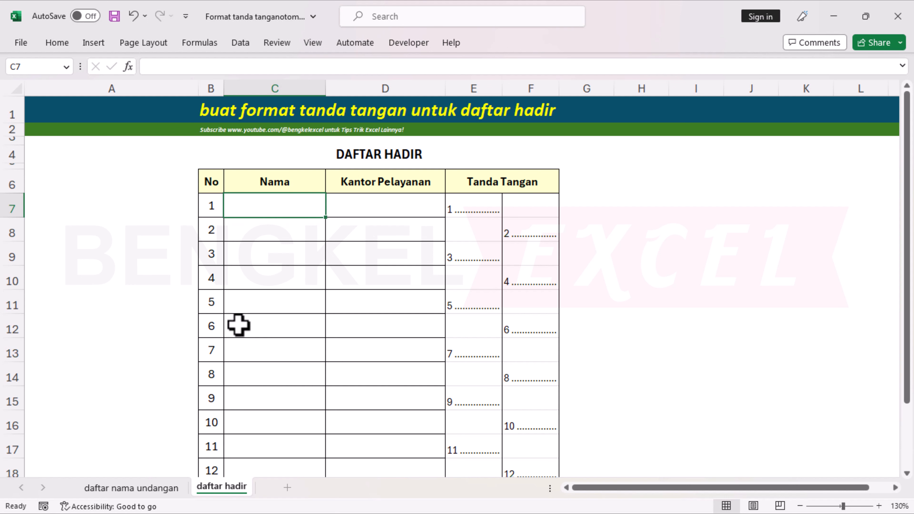
# Start =VLOOKUP(B7; in C7 and switch to the guest list sheet for the table.
pyautogui.write('=VLOO')
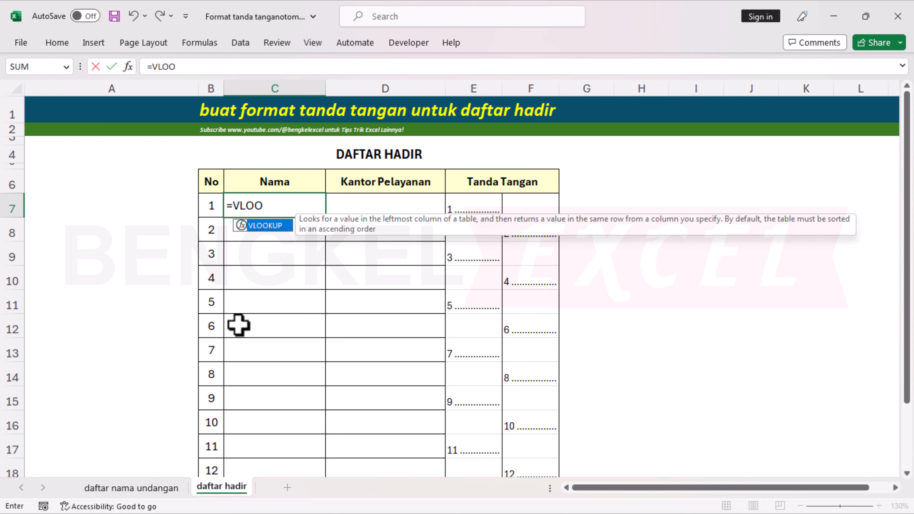
pyautogui.press('Tab')
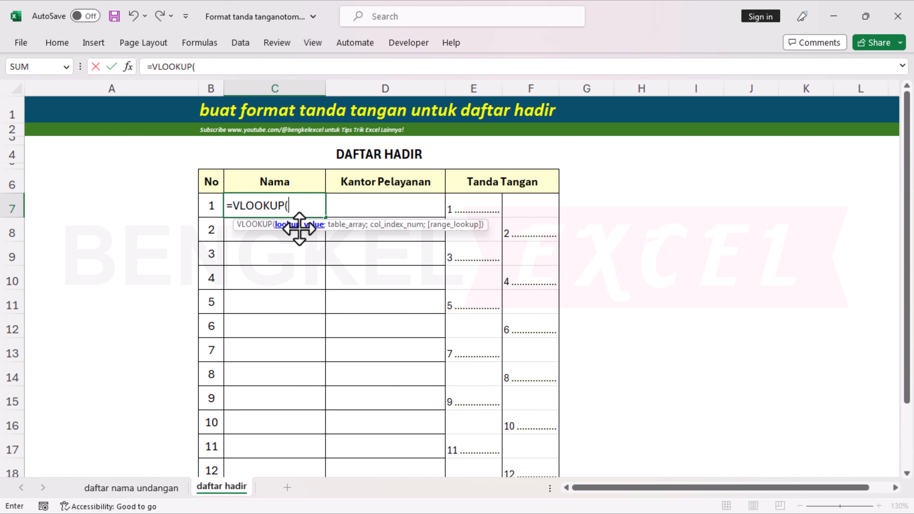
pyautogui.click(210, 206)
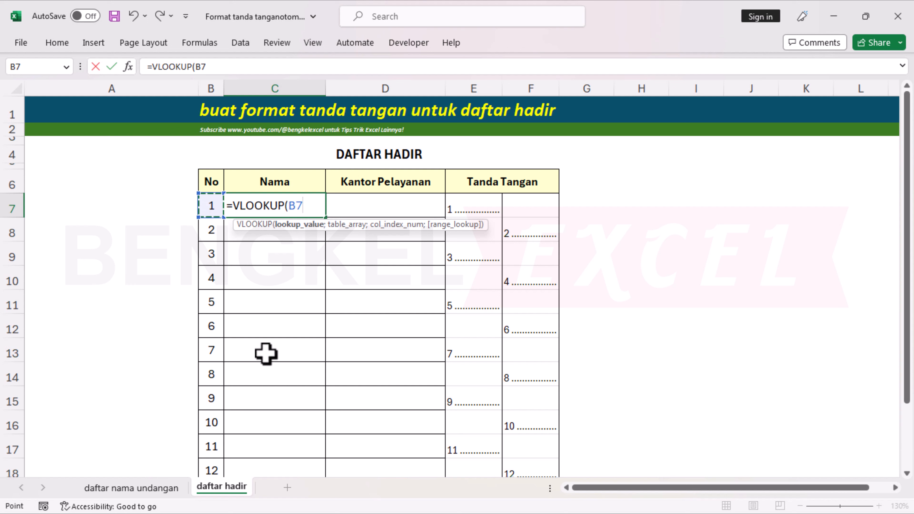
pyautogui.write(';')
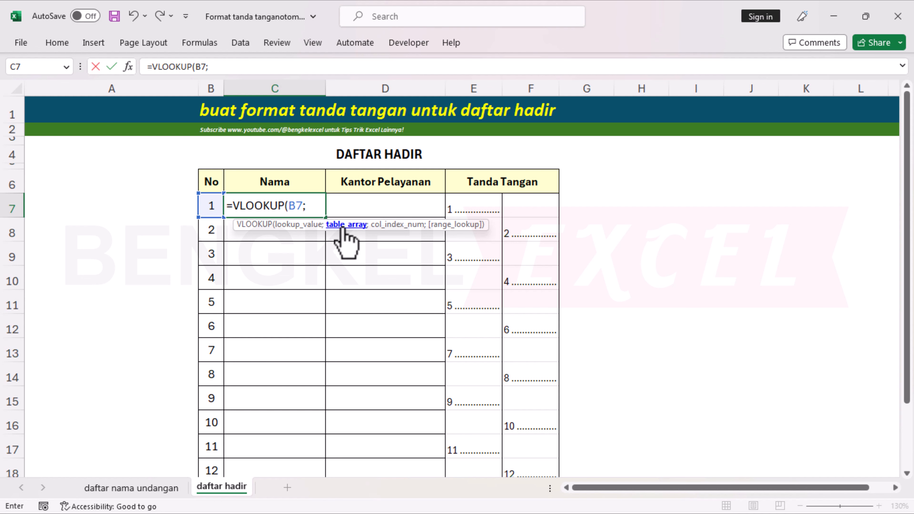
pyautogui.click(149, 489)
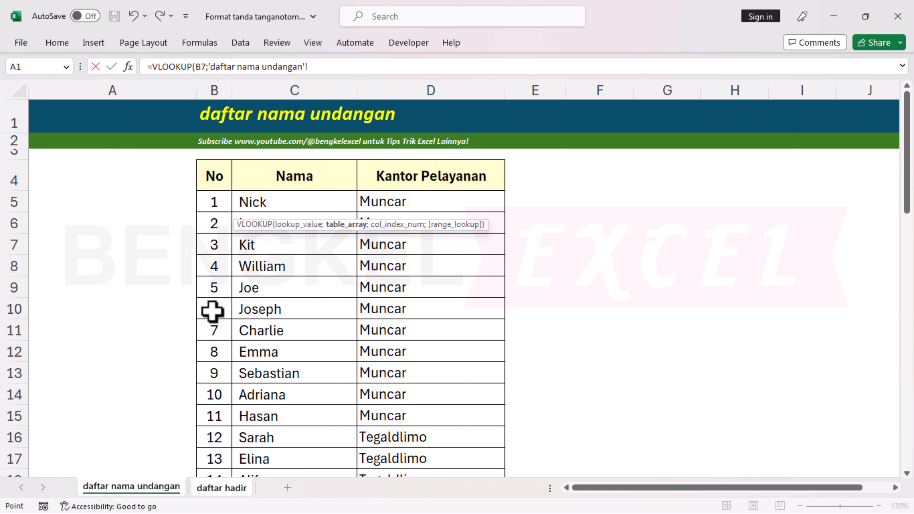
# Complete C7 as =VLOOKUP(B7;'daftar nama undangan'!$B:$D;2;FALSE), returning Nick.
pyautogui.moveTo(218, 87); pyautogui.dragTo(441, 87)
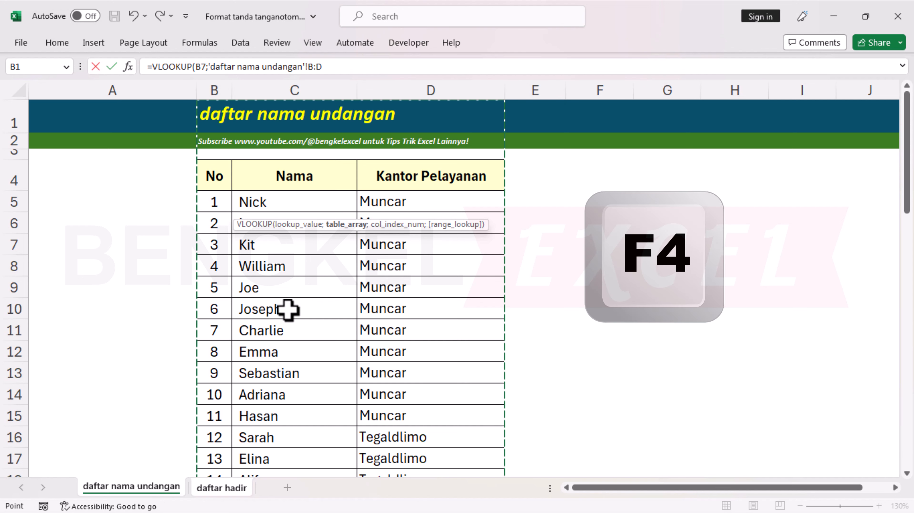
pyautogui.press('F4')
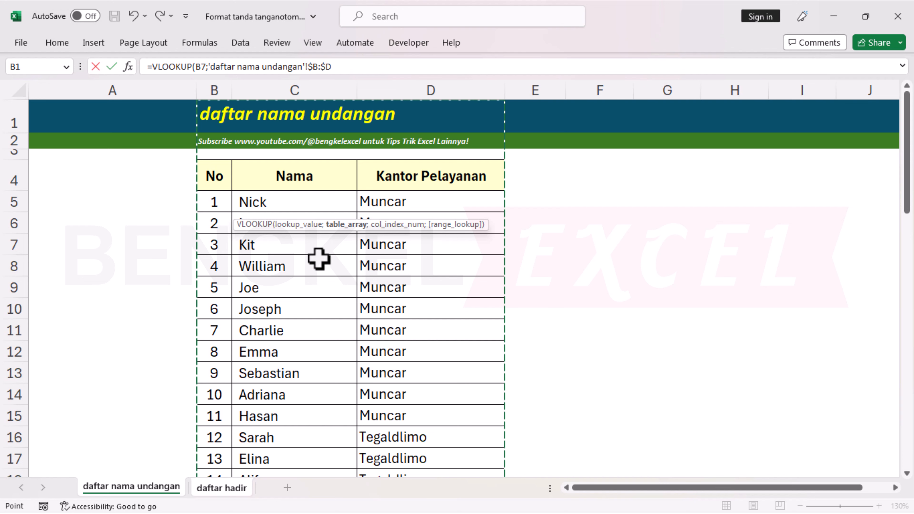
pyautogui.write(';')
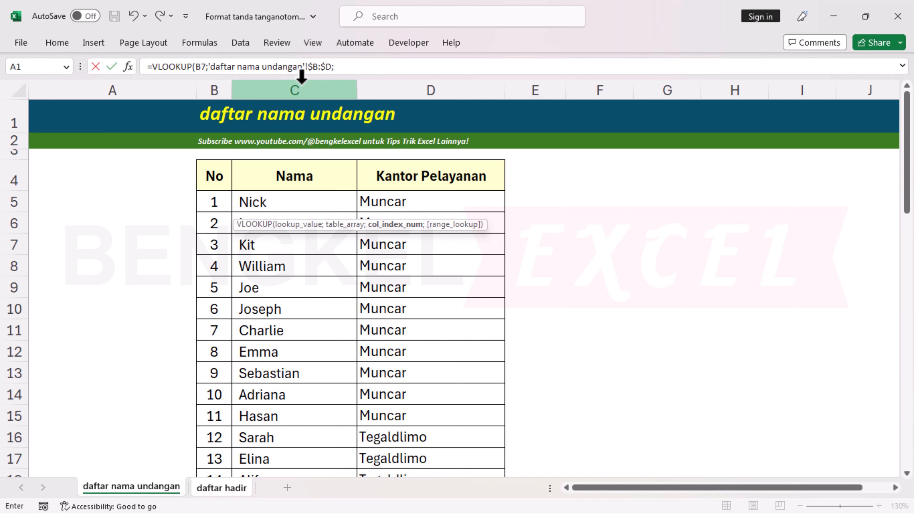
pyautogui.click(347, 67)
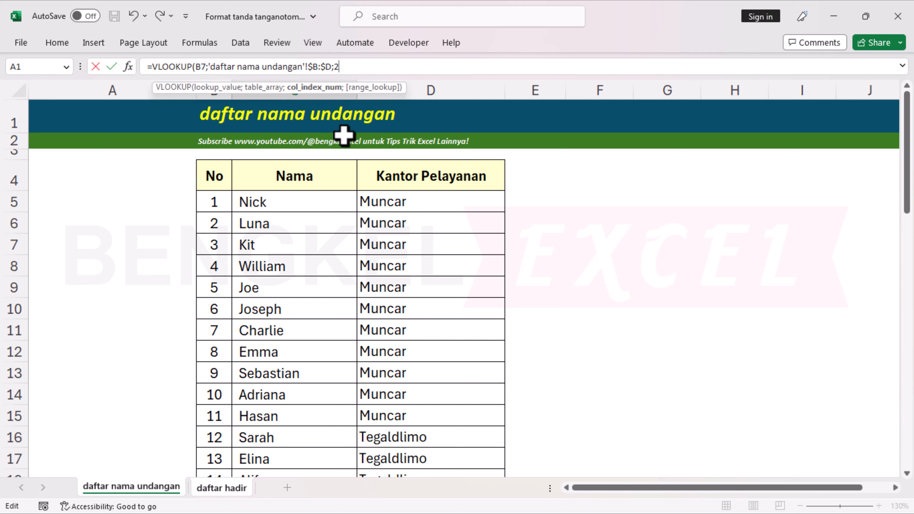
pyautogui.write(';FALSE')
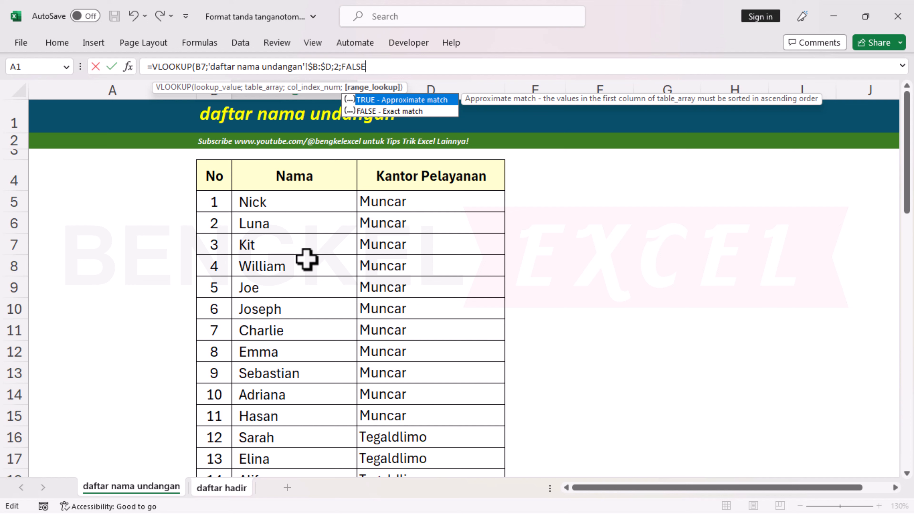
pyautogui.write(')')
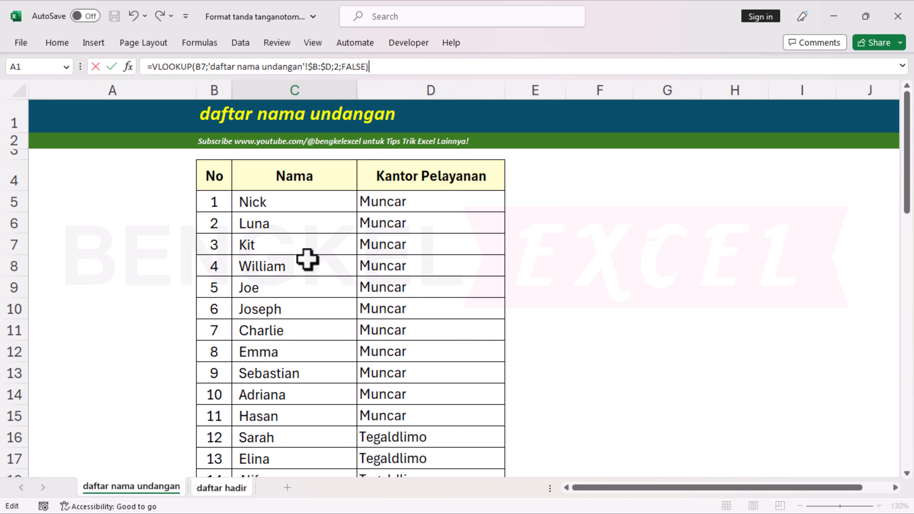
pyautogui.press('Return')
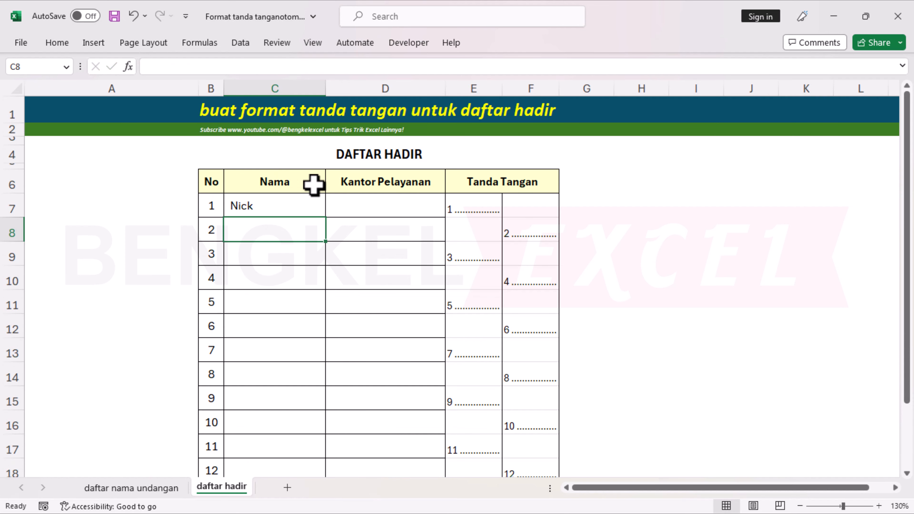
# Copy the C7 lookup down to C21 and verify names Nick through Tori against the guest list.
pyautogui.click(303, 208)
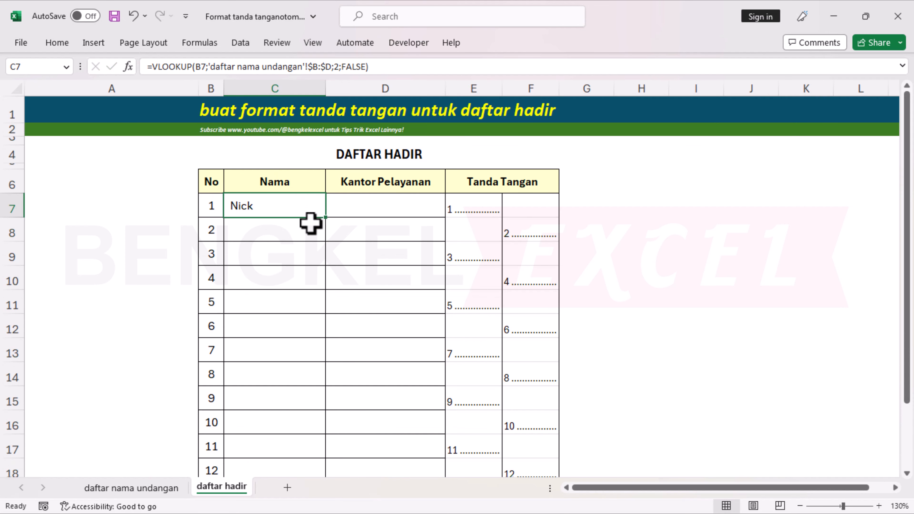
pyautogui.click(203, 207)
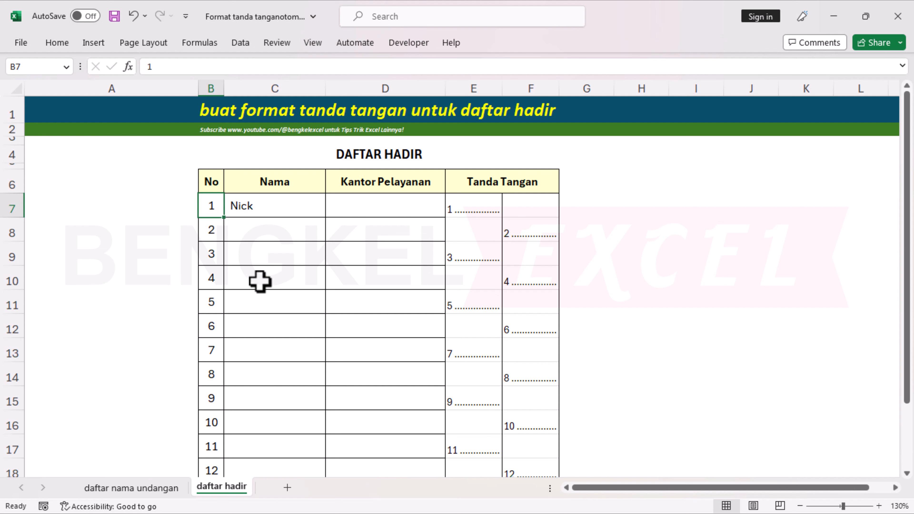
pyautogui.click(288, 204)
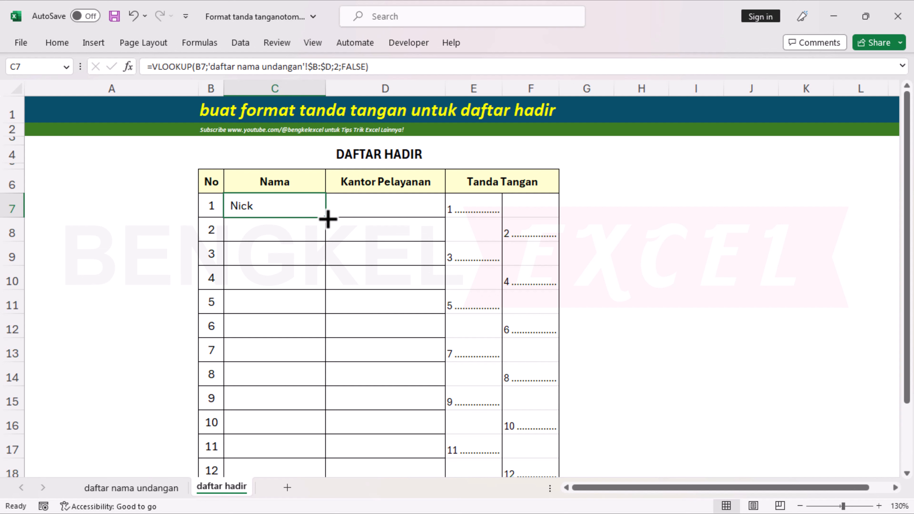
pyautogui.doubleClick(326, 218)
pyautogui.scroll(-2, 301, 297)
pyautogui.click(255, 442)
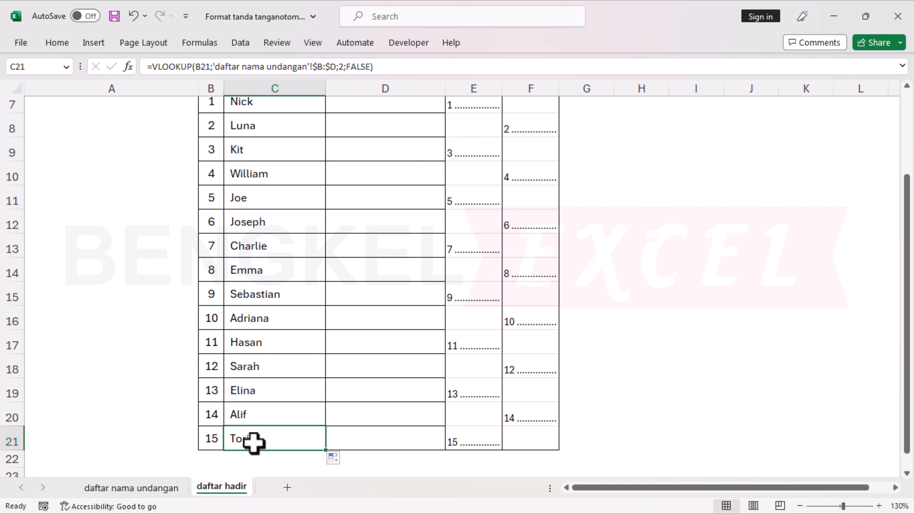
pyautogui.click(137, 489)
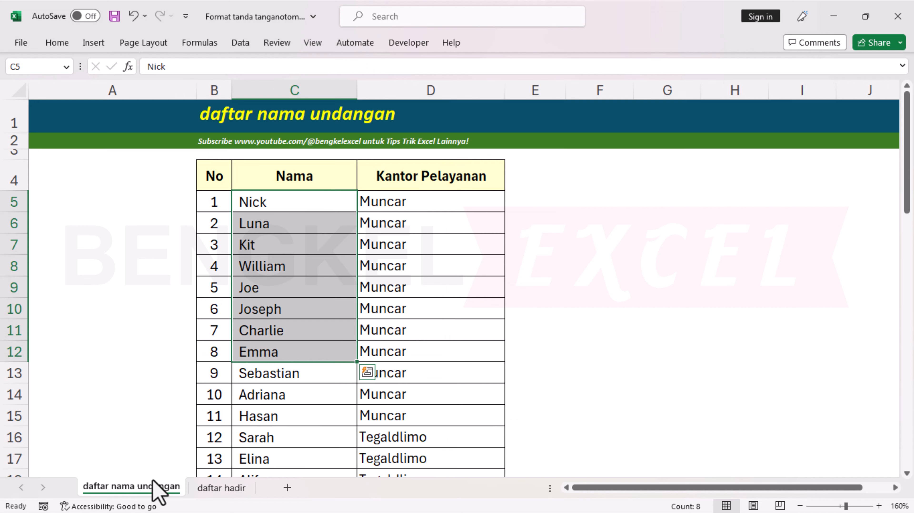
pyautogui.scroll(-3, 334, 345)
pyautogui.click(281, 309)
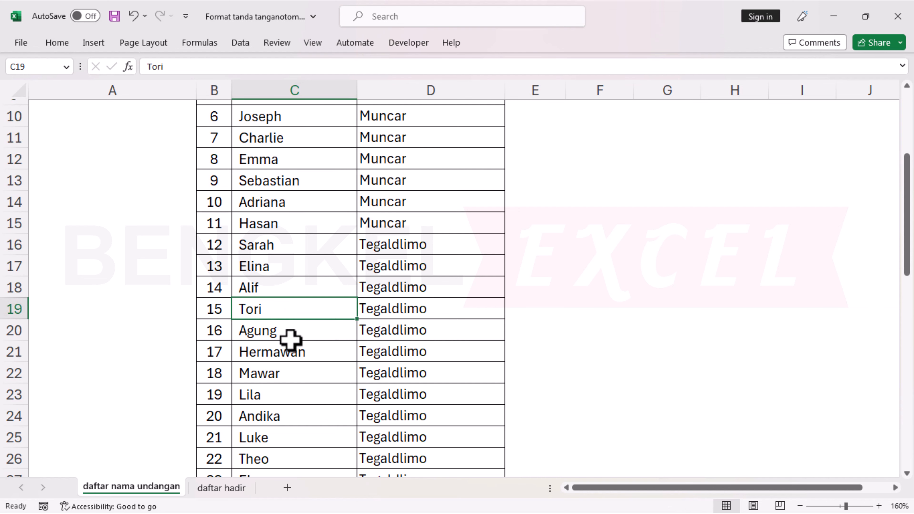
pyautogui.click(217, 489)
pyautogui.click(400, 221)
# Copy the VLOOKUP formula text out of cell C7.
pyautogui.click(358, 249)
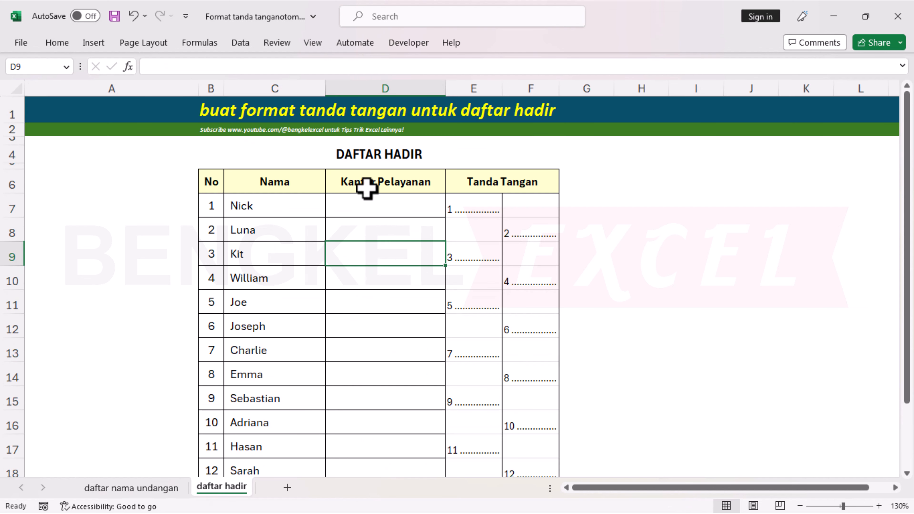
pyautogui.click(367, 187)
pyautogui.click(370, 204)
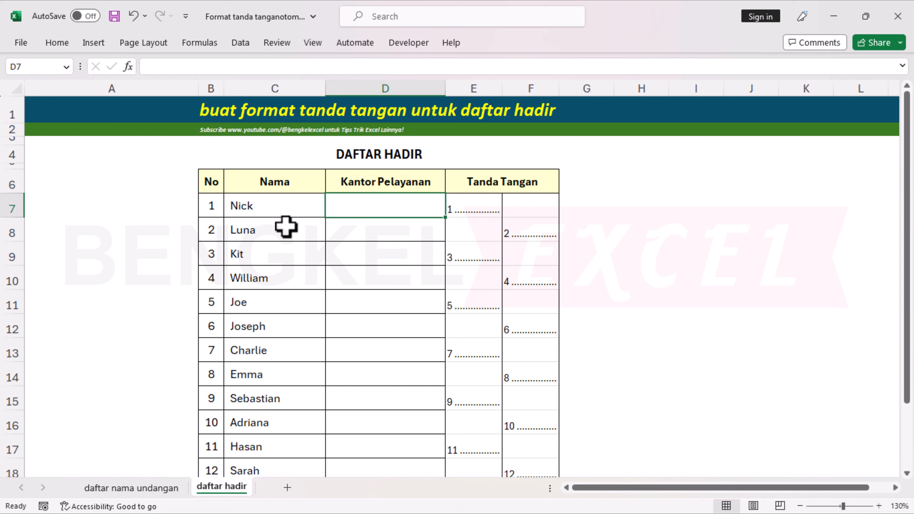
pyautogui.click(258, 209)
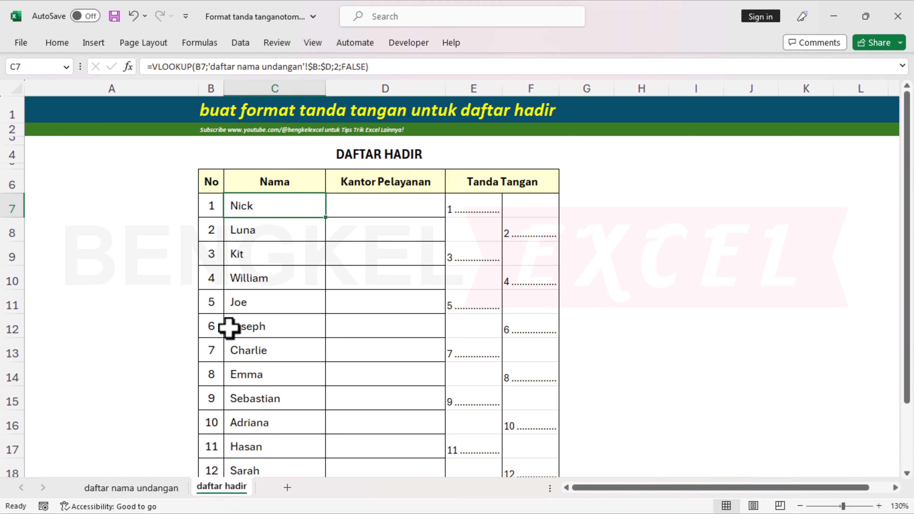
pyautogui.press('F2')
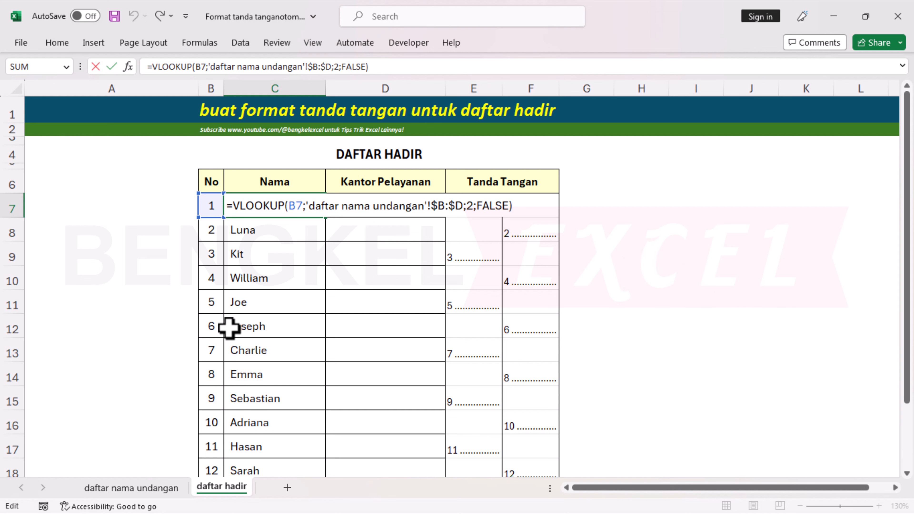
pyautogui.moveTo(515, 206); pyautogui.dragTo(231, 206)
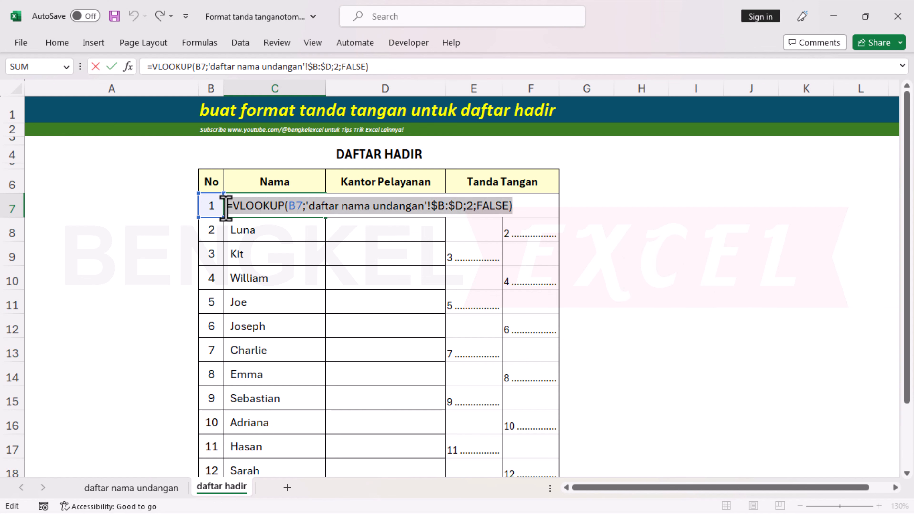
pyautogui.rightClick(226, 206)
pyautogui.click(257, 235)
pyautogui.press('Escape')
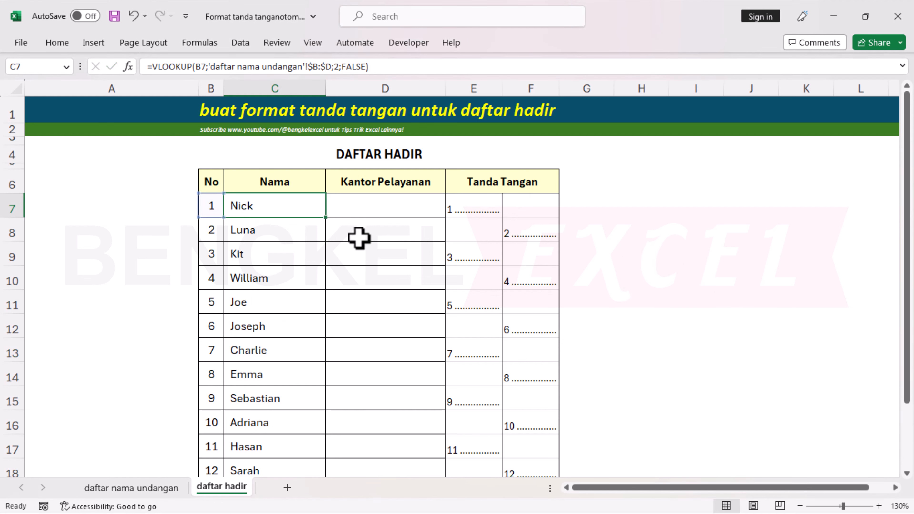
# Paste the formula into D7 and change its column index from 2 to 3.
pyautogui.click(371, 205)
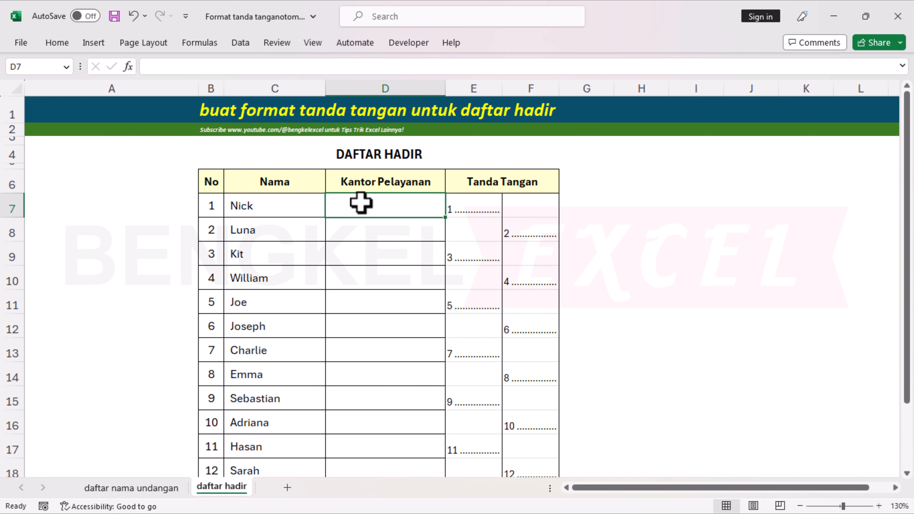
pyautogui.rightClick(338, 202)
pyautogui.click(373, 186)
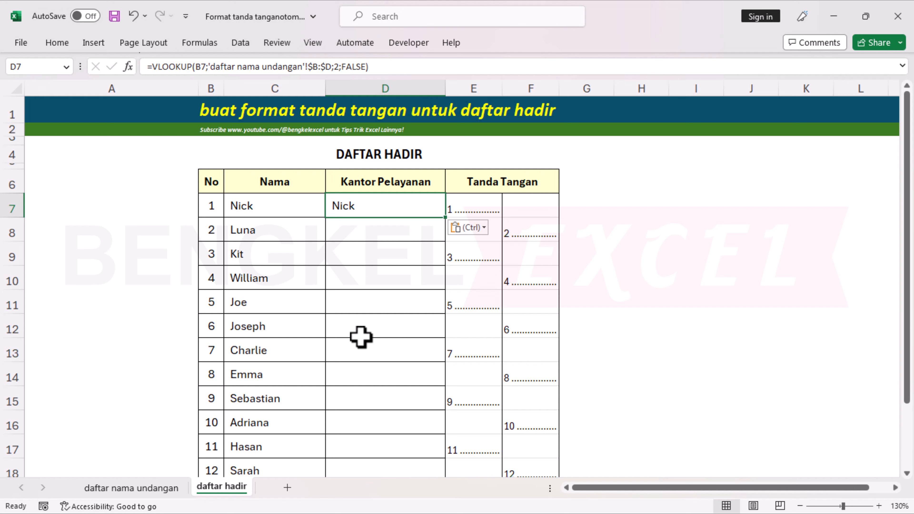
pyautogui.press('F2')
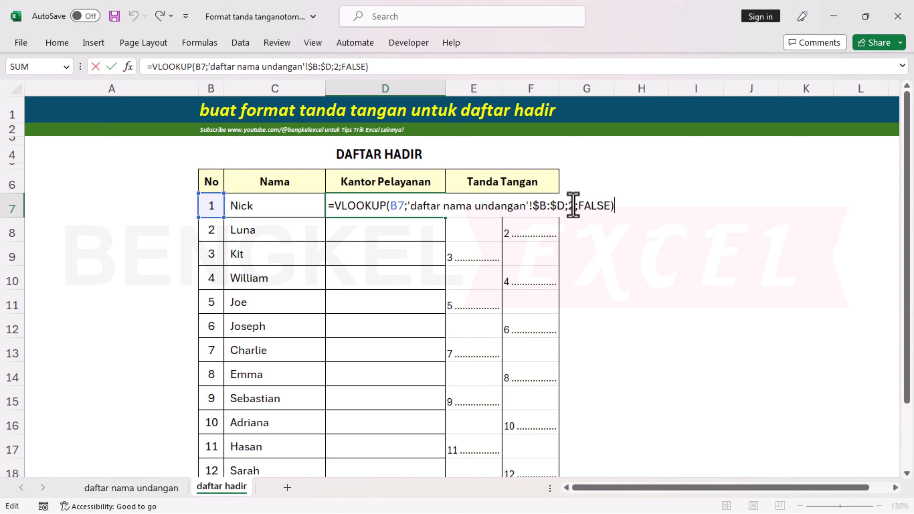
pyautogui.click(574, 205)
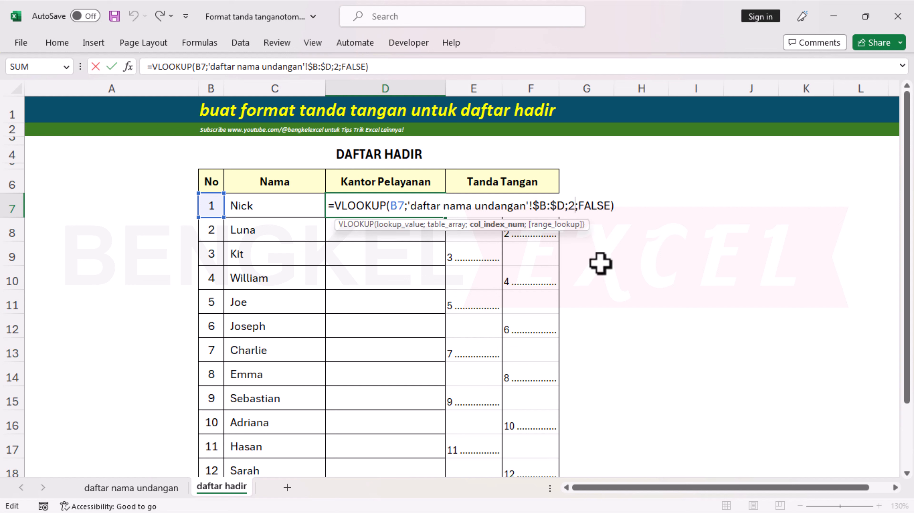
pyautogui.press('BackSpace')
pyautogui.write('3')
pyautogui.press('Return')
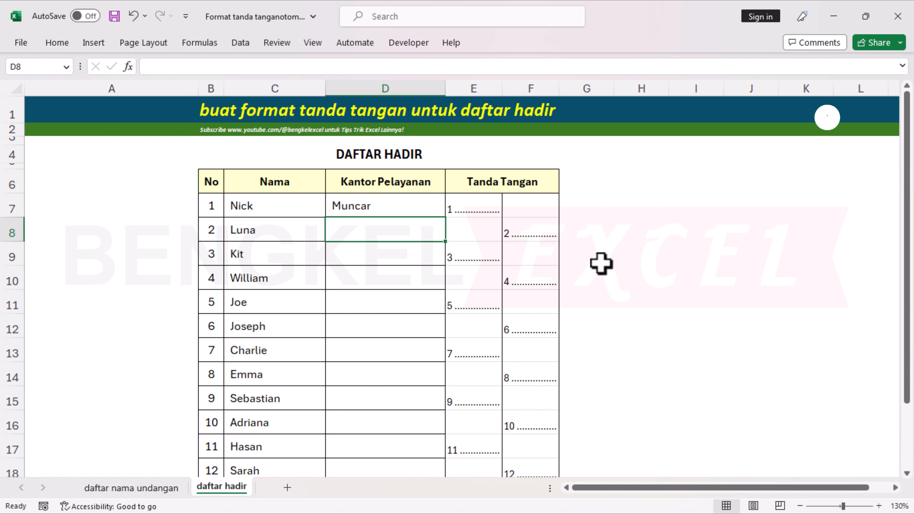
pyautogui.click(424, 206)
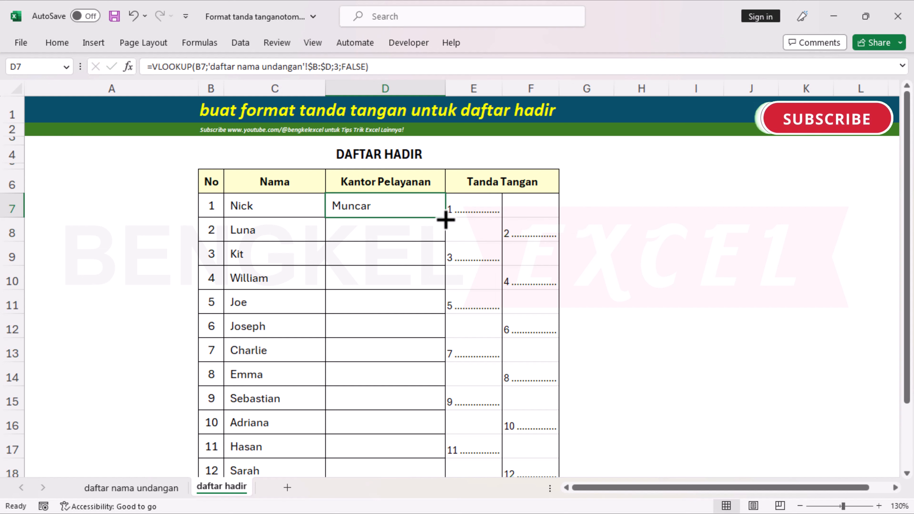
pyautogui.moveTo(445, 218); pyautogui.dragTo(419, 456)
pyautogui.scroll(2, 394, 326)
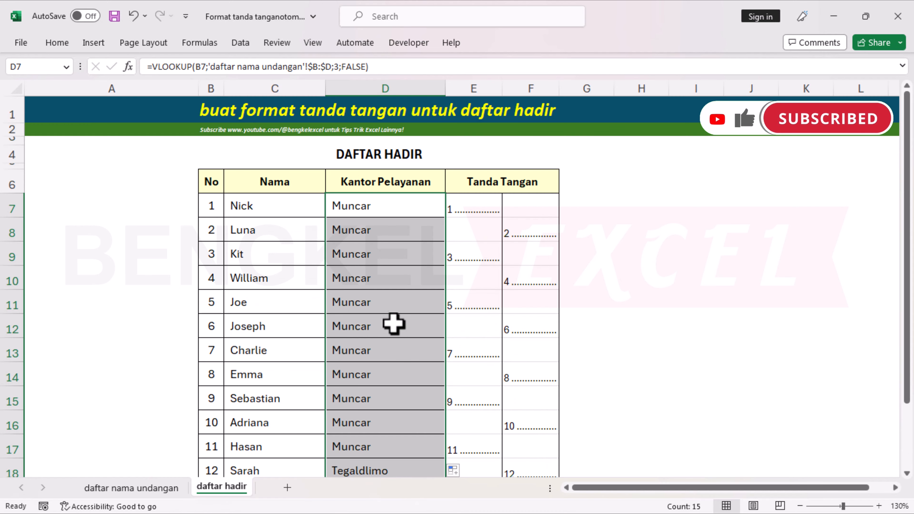
pyautogui.click(400, 250)
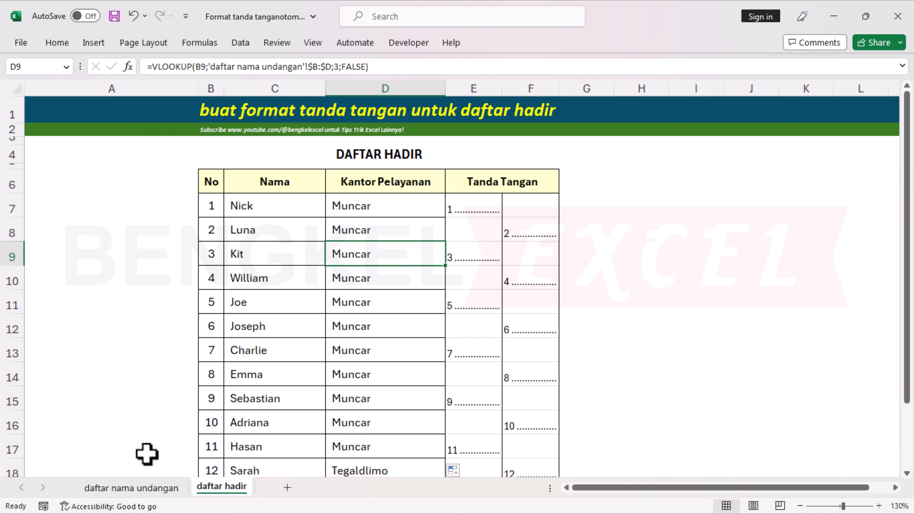
pyautogui.click(131, 488)
pyautogui.scroll(-8, 225, 326)
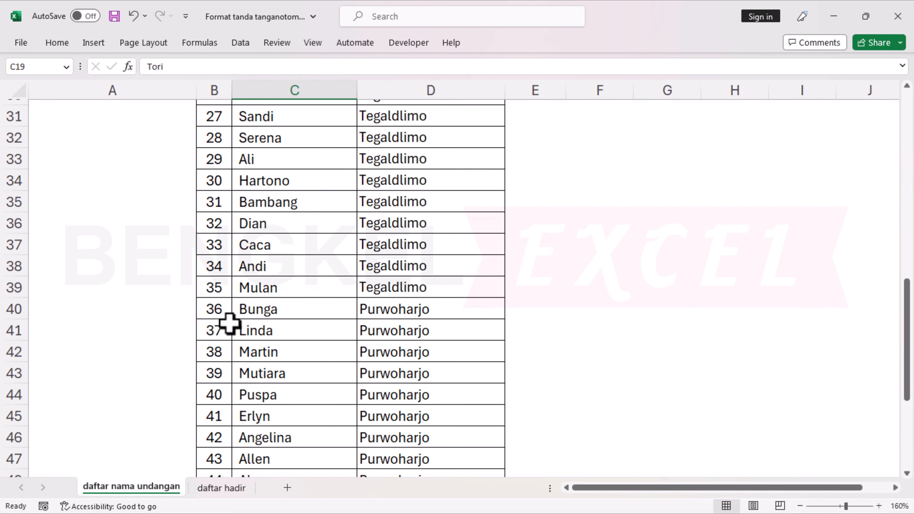
pyautogui.click(222, 489)
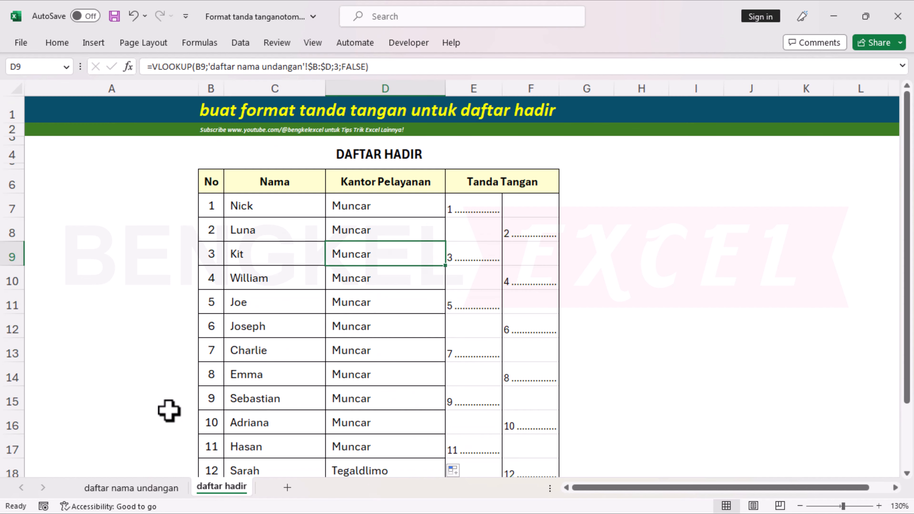
# Duplicate the daftar hadir sheet via Move or Copy with Create a copy, placed at the end.
pyautogui.rightClick(211, 487)
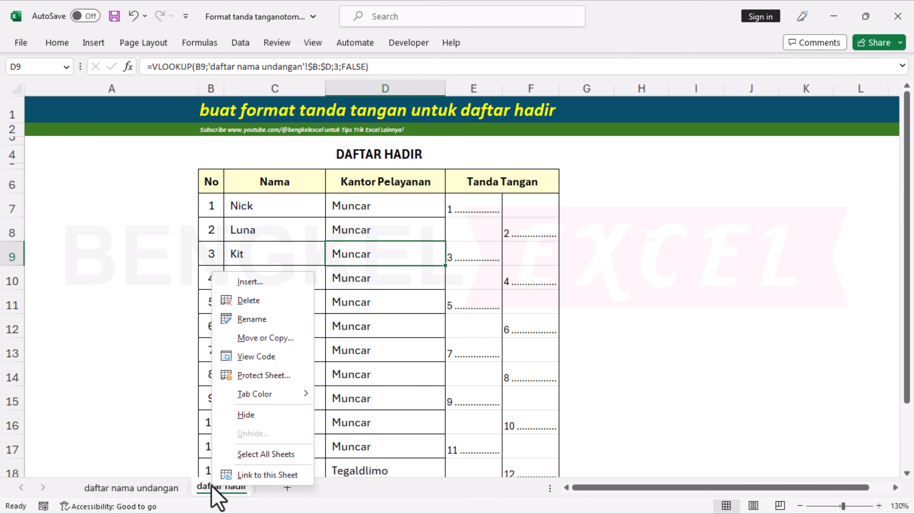
pyautogui.click(274, 337)
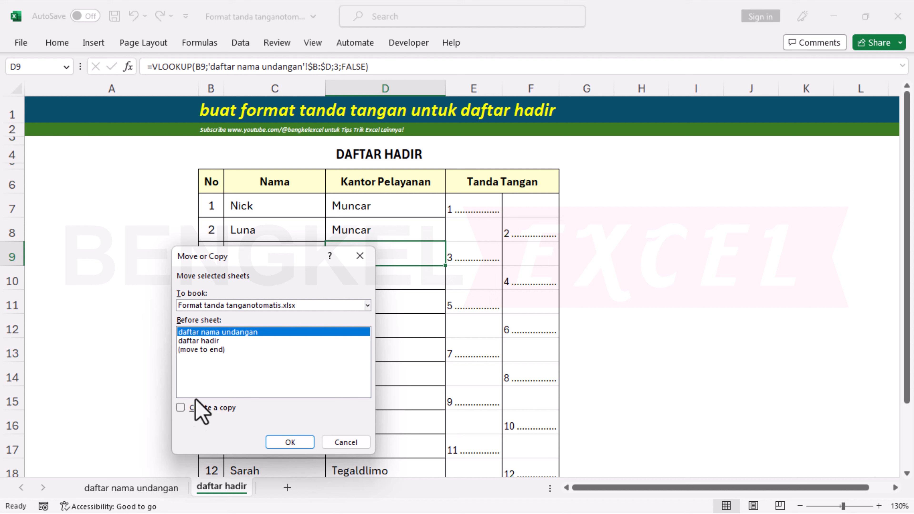
pyautogui.click(181, 408)
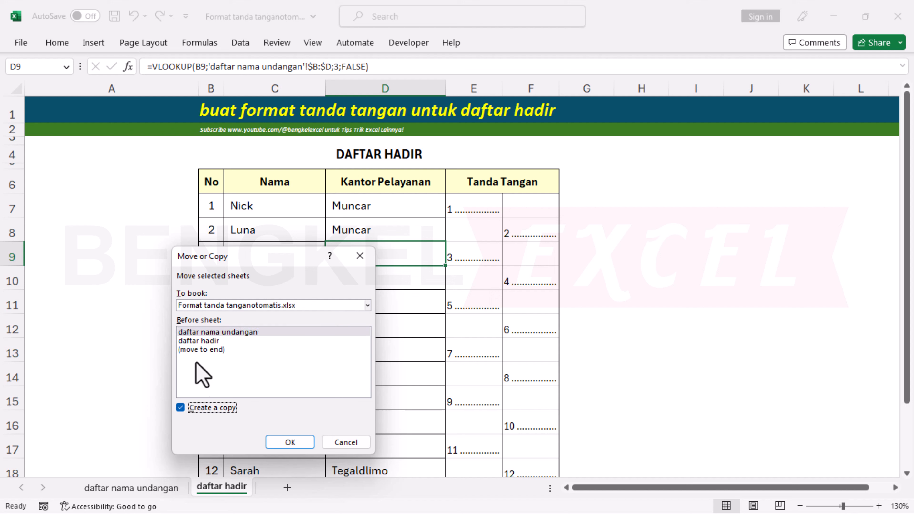
pyautogui.click(196, 349)
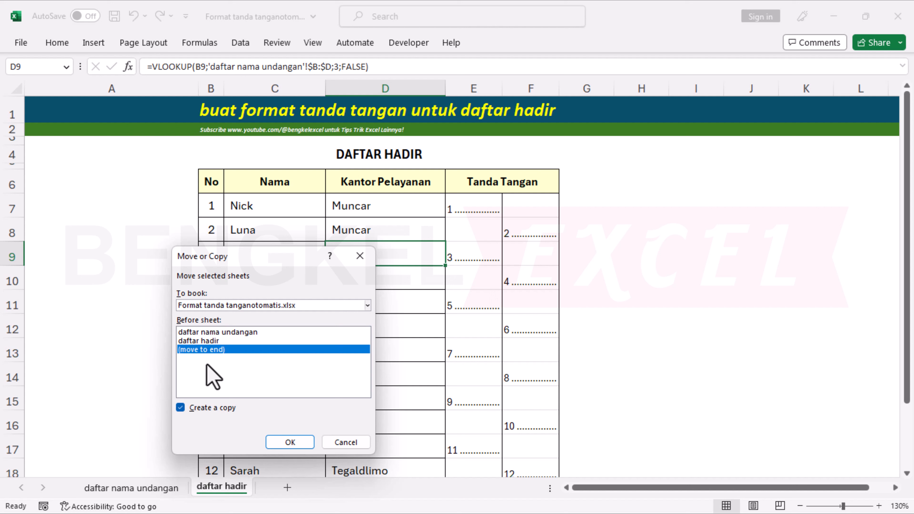
pyautogui.click(290, 442)
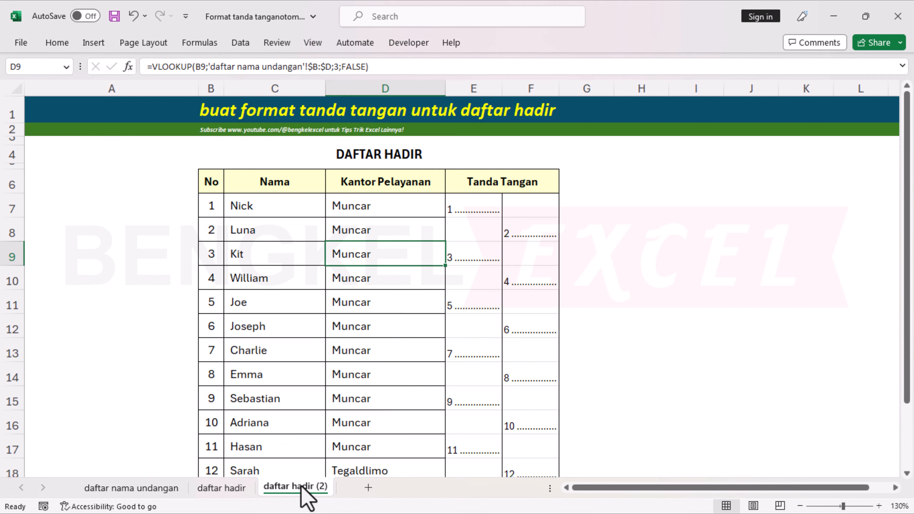
pyautogui.click(213, 208)
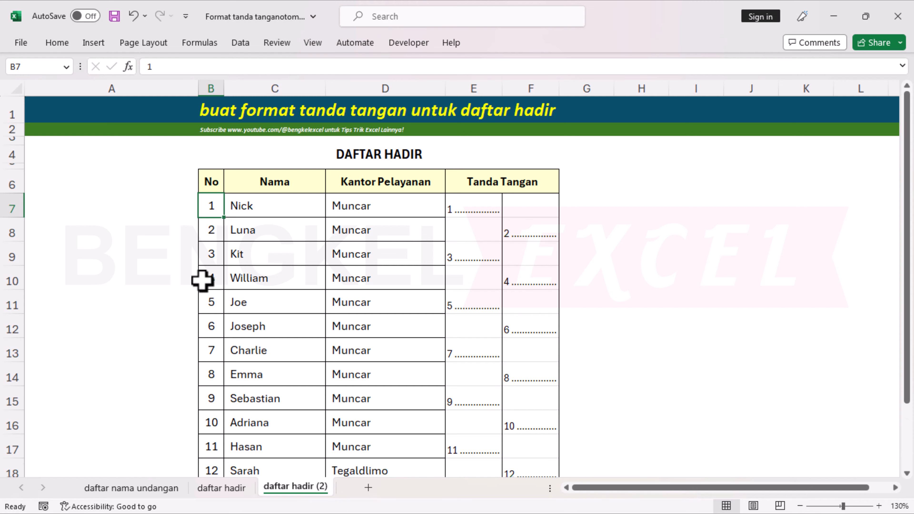
# Number column B from 16 and 17 in B7:B8 and fill the series down to 30.
pyautogui.scroll(-3, 202, 281)
pyautogui.scroll(3, 210, 369)
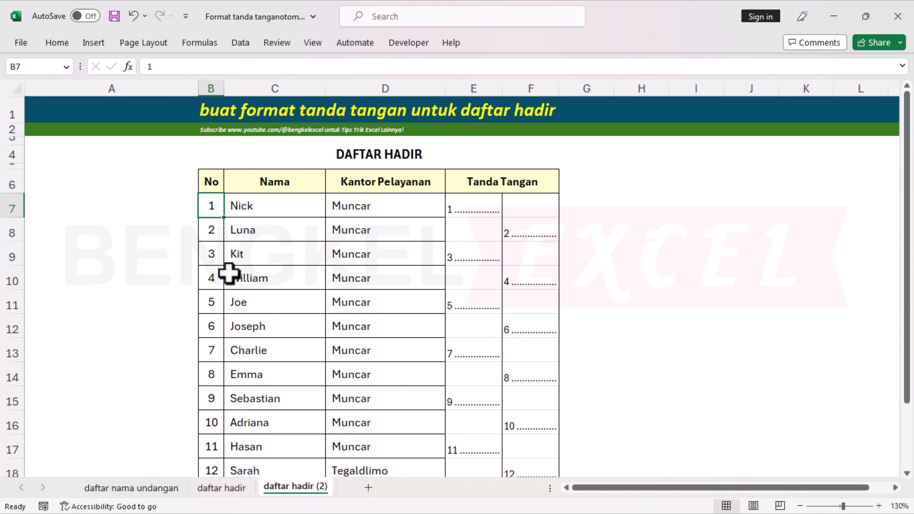
pyautogui.write('16')
pyautogui.press('Return')
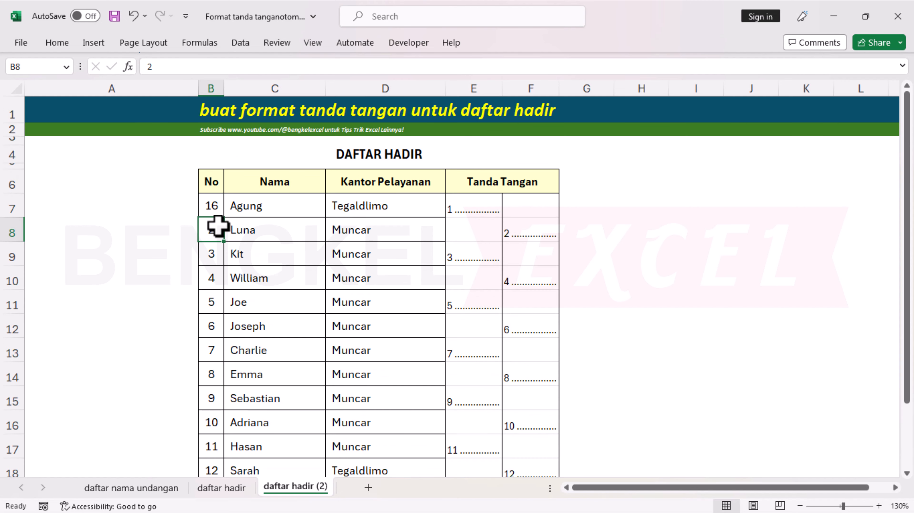
pyautogui.write('17')
pyautogui.press('Return')
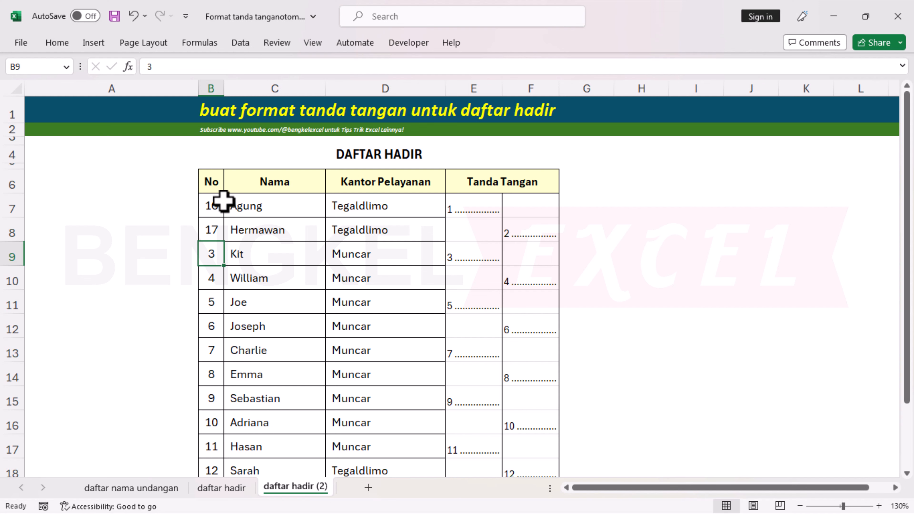
pyautogui.moveTo(218, 205); pyautogui.dragTo(212, 229)
pyautogui.doubleClick(224, 242)
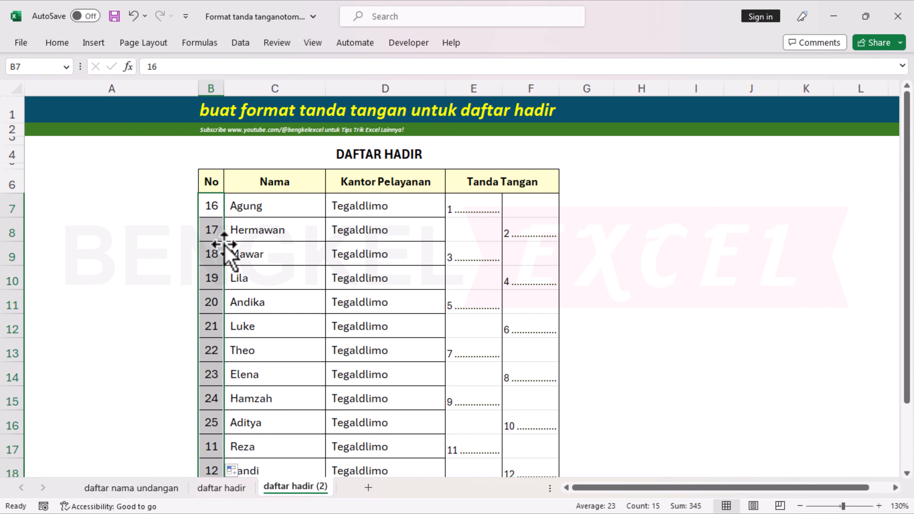
pyautogui.scroll(-3, 252, 310)
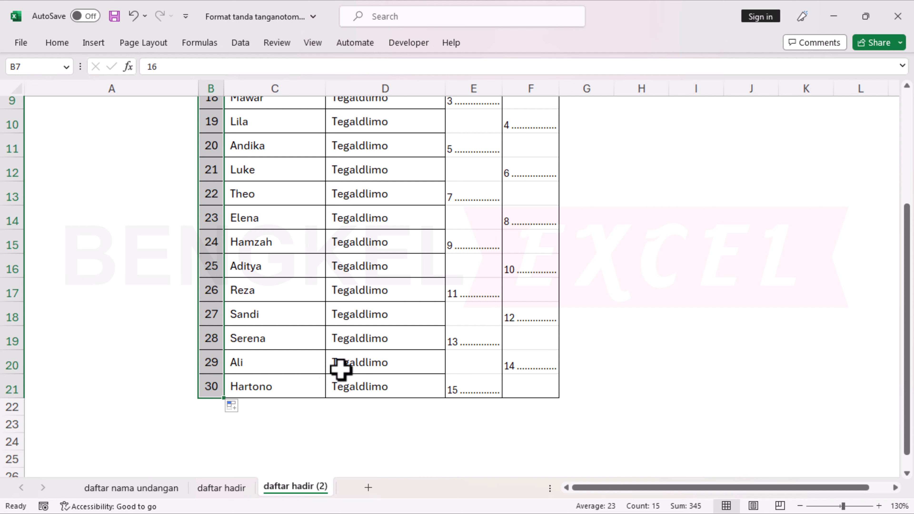
pyautogui.scroll(3, 341, 369)
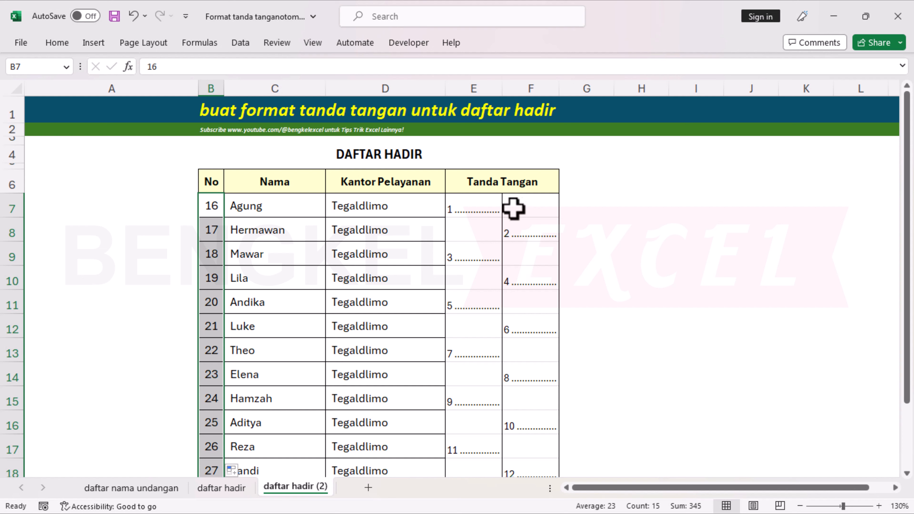
# Number the left signature column E as 16, 18 … 30, filling without formatting.
pyautogui.click(481, 299)
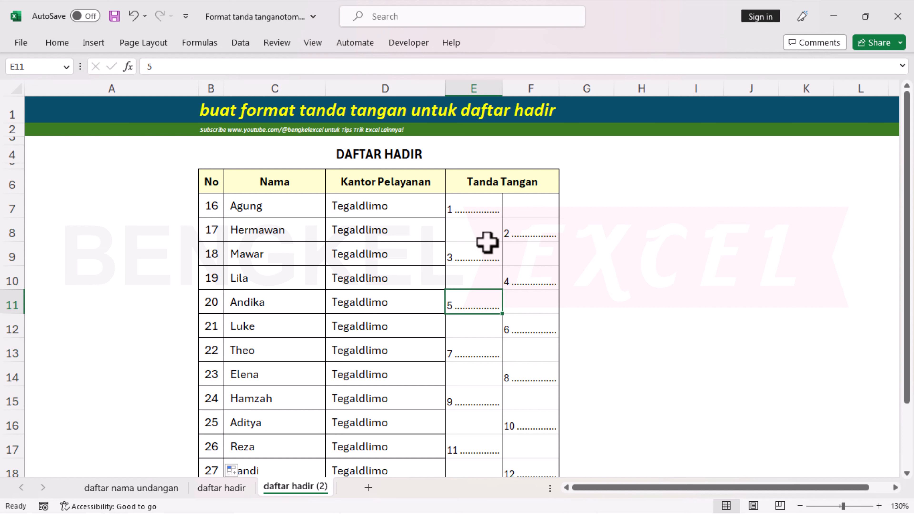
pyautogui.click(482, 213)
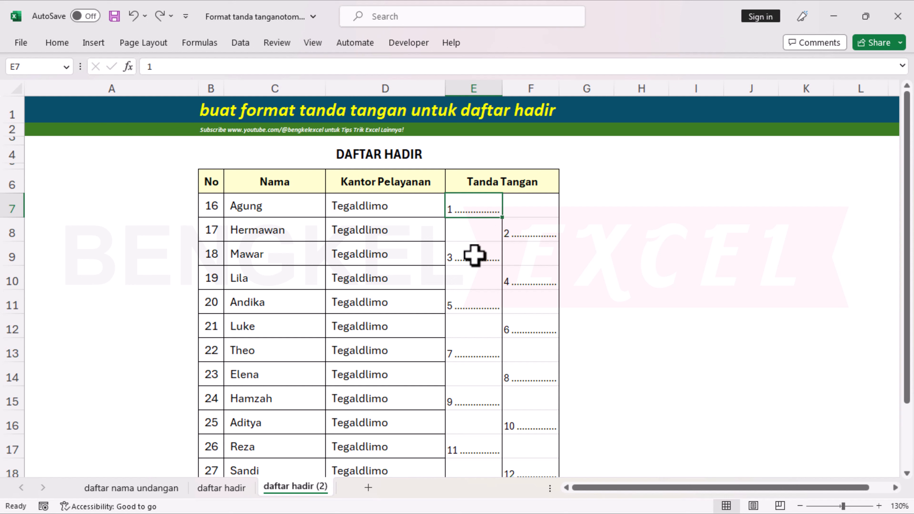
pyautogui.write('16')
pyautogui.press('Return')
pyautogui.click(484, 261)
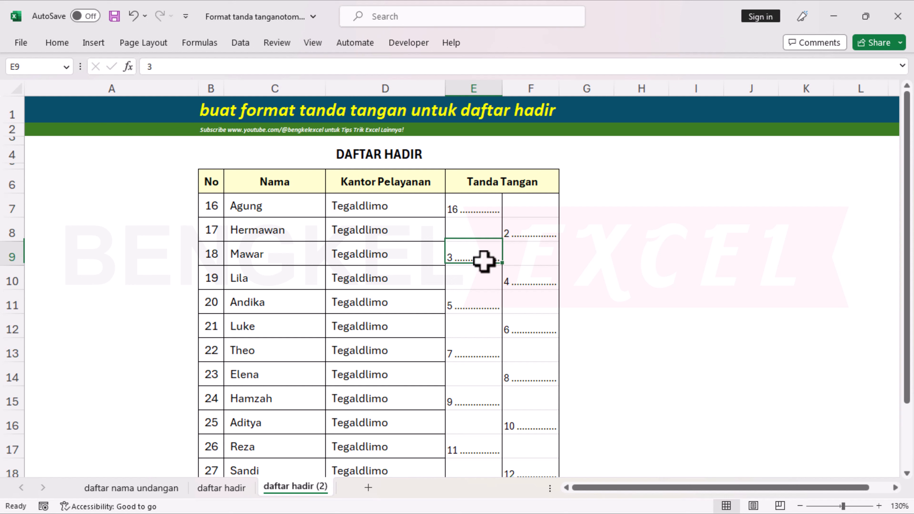
pyautogui.write('18')
pyautogui.press('Return')
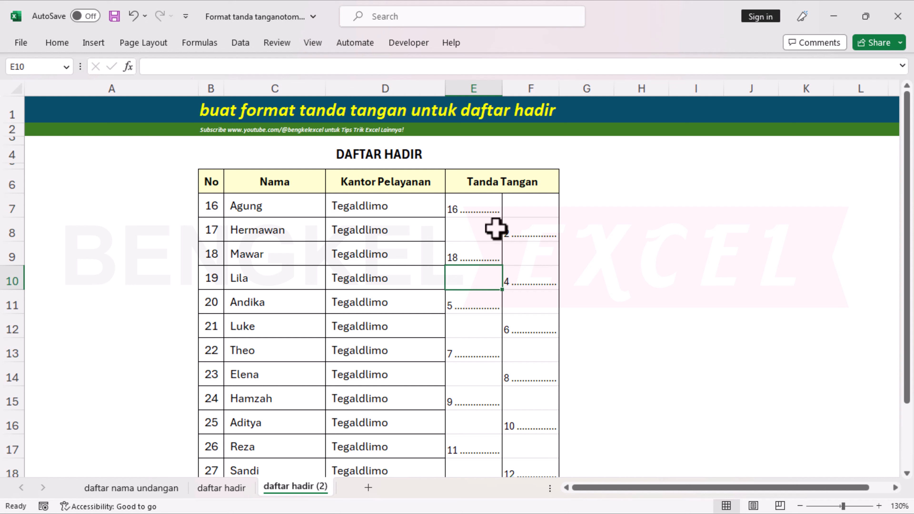
pyautogui.moveTo(486, 204); pyautogui.dragTo(490, 465)
pyautogui.click(510, 465)
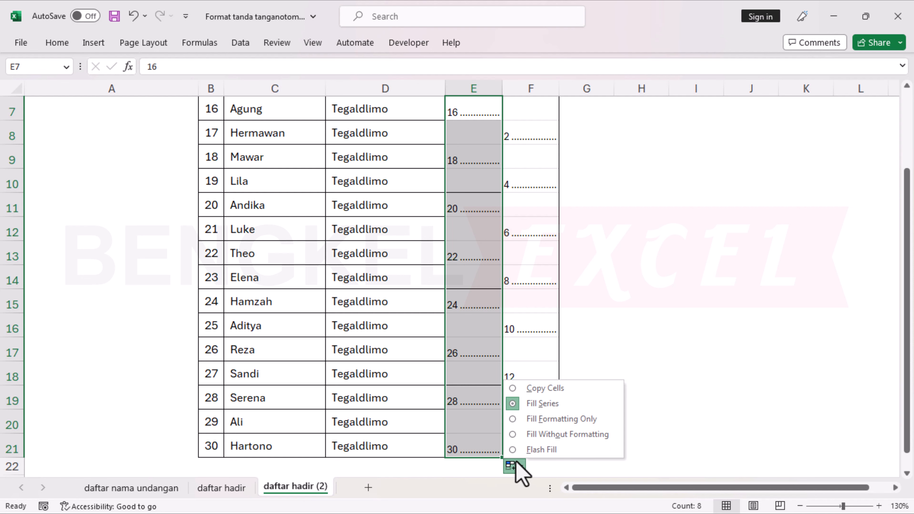
pyautogui.click(556, 435)
pyautogui.click(628, 348)
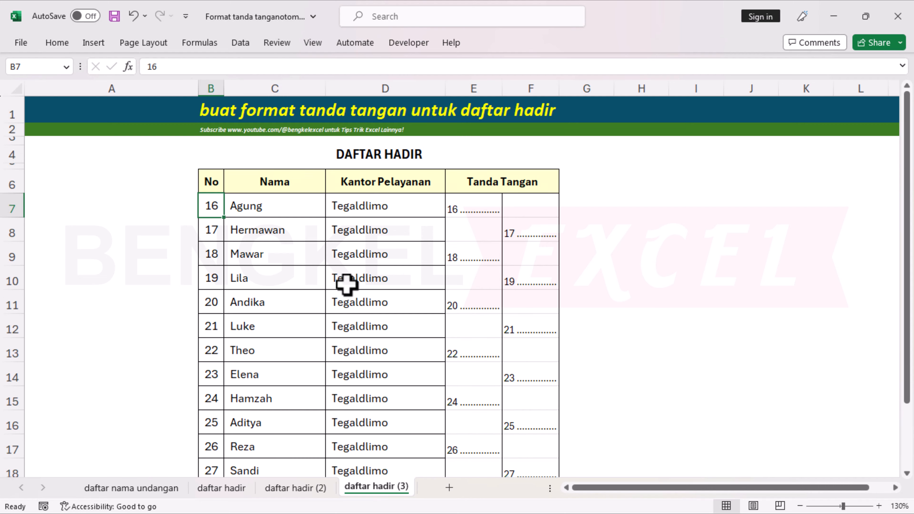
# On the third copy, number the left signature column from 31, 33 and fill down without formatting.
pyautogui.write('31')
pyautogui.press('Return')
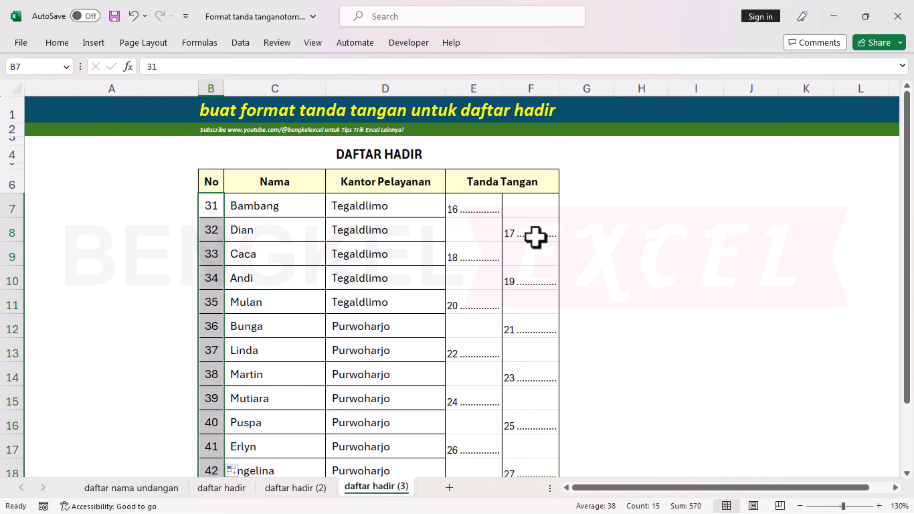
pyautogui.click(473, 205)
pyautogui.write('31')
pyautogui.press('Return')
pyautogui.press('Return')
pyautogui.write('33')
pyautogui.press('Return')
pyautogui.click(525, 233)
pyautogui.write('34')
pyautogui.press('Return')
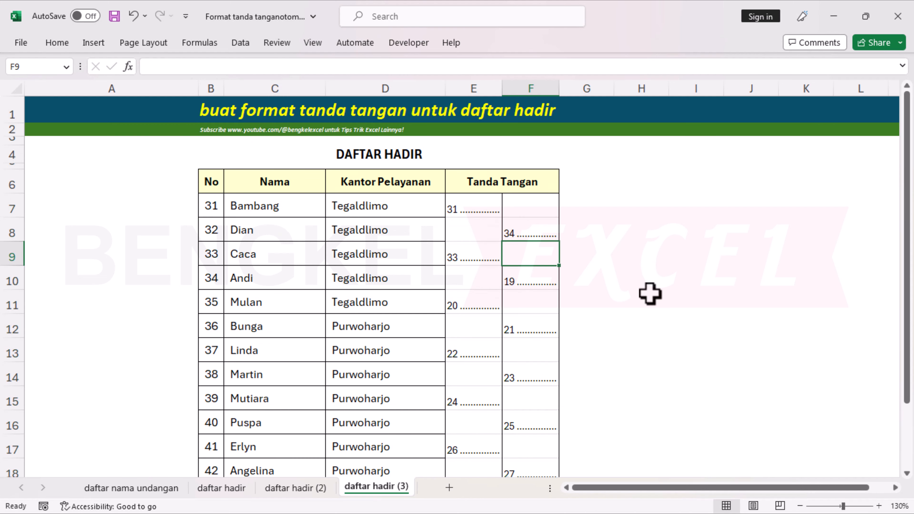
pyautogui.press('Return')
pyautogui.write('36')
# Number the right signature column F to continue the series, filling down without formatting.
pyautogui.press('Return')
pyautogui.moveTo(470, 204); pyautogui.dragTo(504, 449)
pyautogui.click(511, 468)
pyautogui.click(566, 435)
pyautogui.scroll(2, 526, 423)
pyautogui.click(527, 230)
pyautogui.write('33')
pyautogui.press('Return')
pyautogui.press('Return')
pyautogui.write('35')
# Make a fourth copy of the sheet and renumber column B from 41, 42 down to 55.
pyautogui.press('Return')
pyautogui.moveTo(530, 207); pyautogui.dragTo(530, 303)
pyautogui.moveTo(559, 313); pyautogui.dragTo(560, 452)
pyautogui.click(573, 468)
pyautogui.click(623, 434)
pyautogui.rightClick(379, 487)
pyautogui.click(211, 205)
pyautogui.write('41')
pyautogui.press('Return')
pyautogui.write('42')
pyautogui.press('Return')
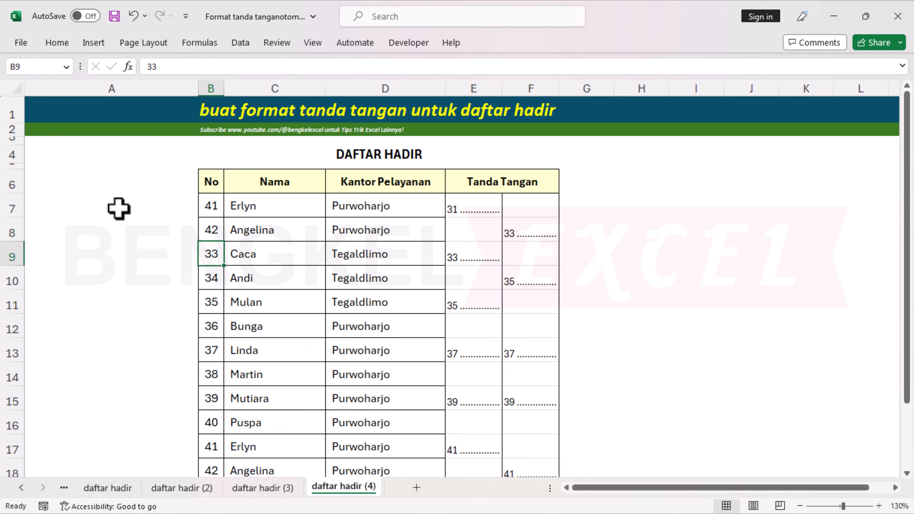
pyautogui.moveTo(211, 205); pyautogui.dragTo(211, 230)
pyautogui.scroll(-2, 221, 240)
pyautogui.moveTo(224, 145); pyautogui.dragTo(223, 460)
pyautogui.press('Left')
pyautogui.write('43')
pyautogui.press('Return')
# Renumber both signature columns for guests 41–55, filling down without formatting.
pyautogui.press('Right')
pyautogui.write('44')
pyautogui.press('Return')
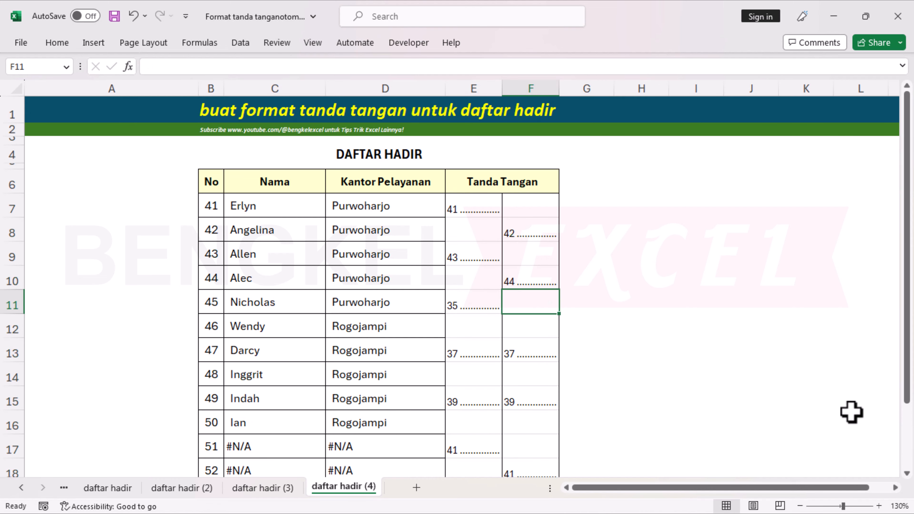
pyautogui.moveTo(474, 206); pyautogui.dragTo(474, 278)
pyautogui.moveTo(502, 290); pyautogui.dragTo(504, 453)
pyautogui.moveTo(561, 455); pyautogui.dragTo(562, 456)
pyautogui.click(574, 468)
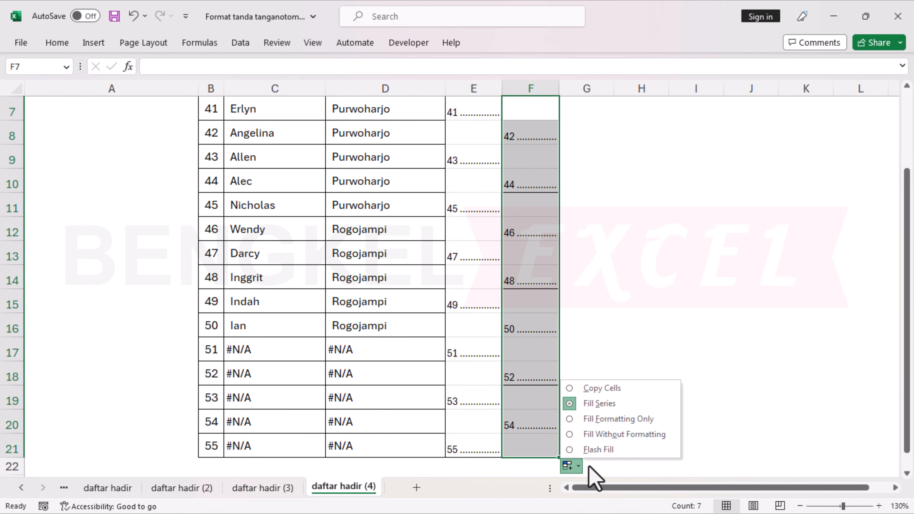
pyautogui.click(615, 434)
pyautogui.click(642, 326)
pyautogui.scroll(2, 540, 314)
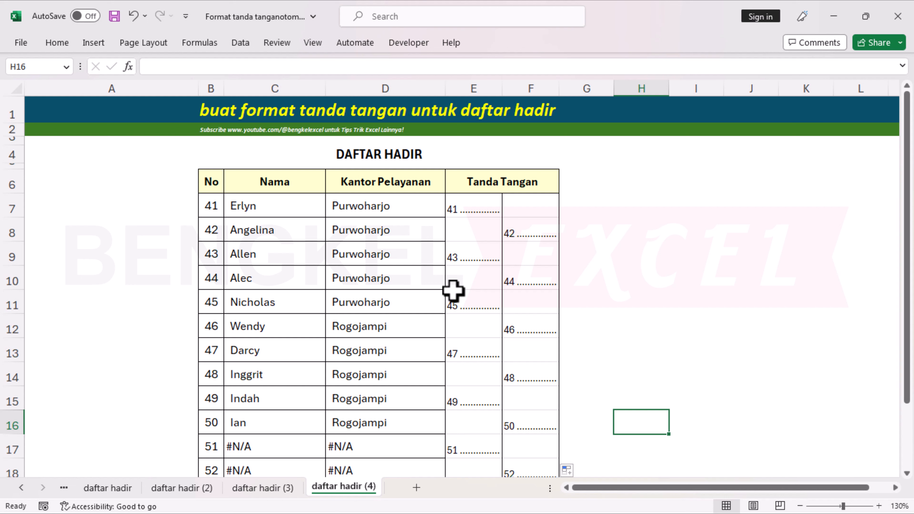
pyautogui.click(261, 265)
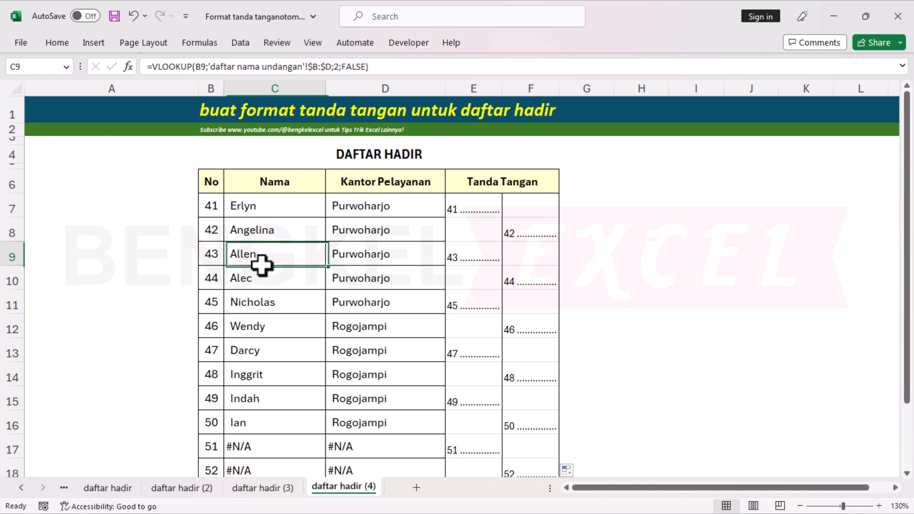
pyautogui.moveTo(551, 489); pyautogui.dragTo(727, 489)
pyautogui.click(26, 488)
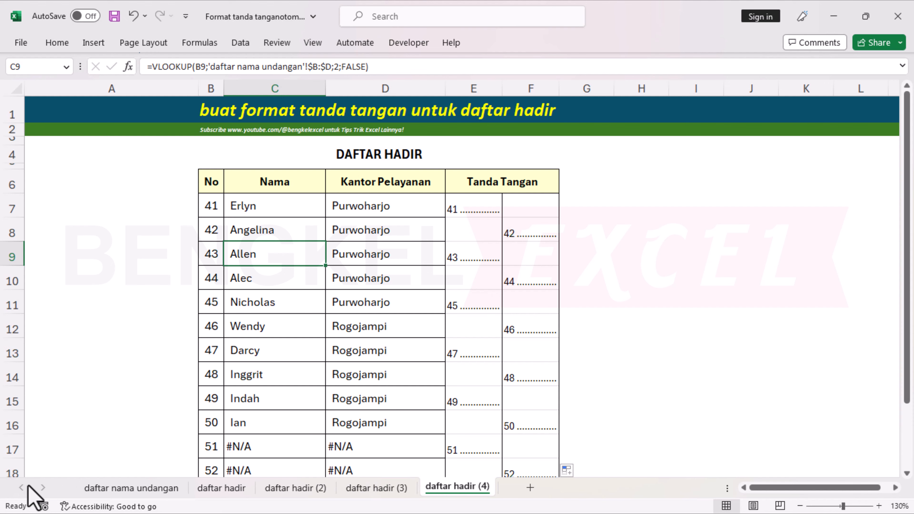
pyautogui.scroll(-3, 439, 310)
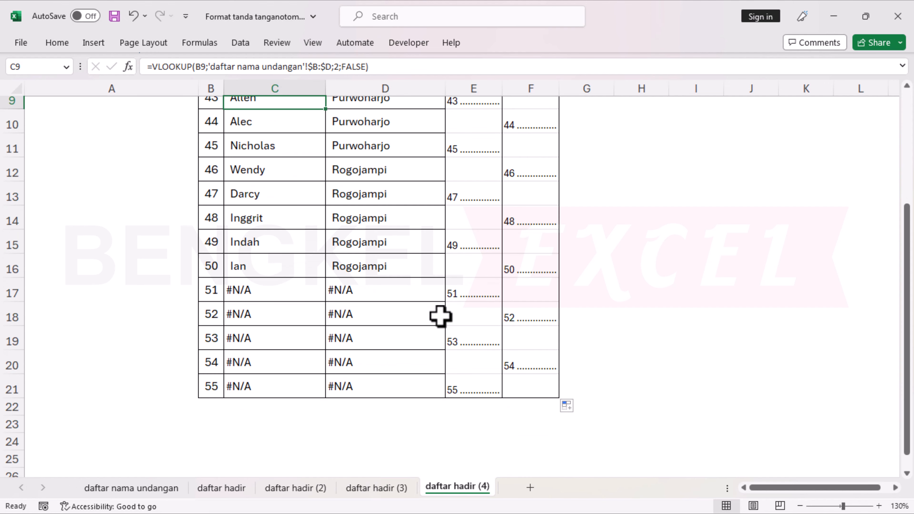
pyautogui.click(320, 292)
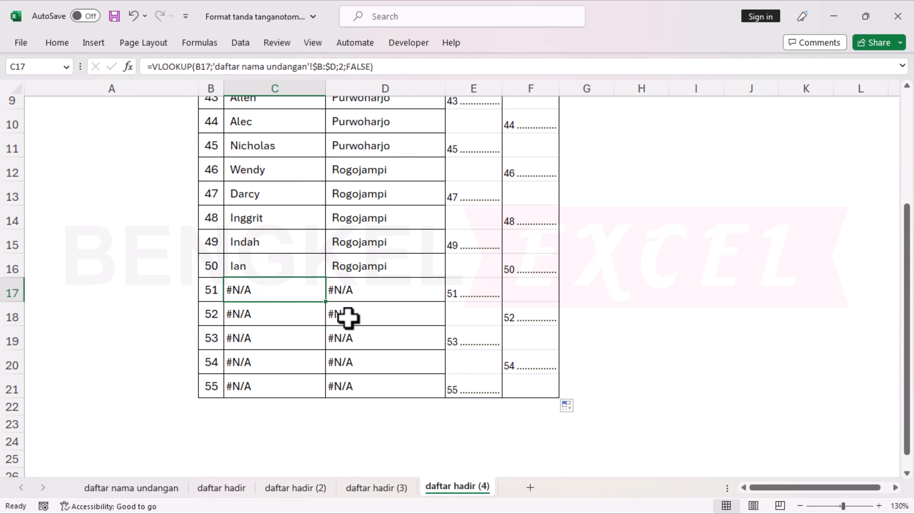
pyautogui.click(129, 488)
pyautogui.scroll(-9, 262, 355)
pyautogui.scroll(1, 266, 347)
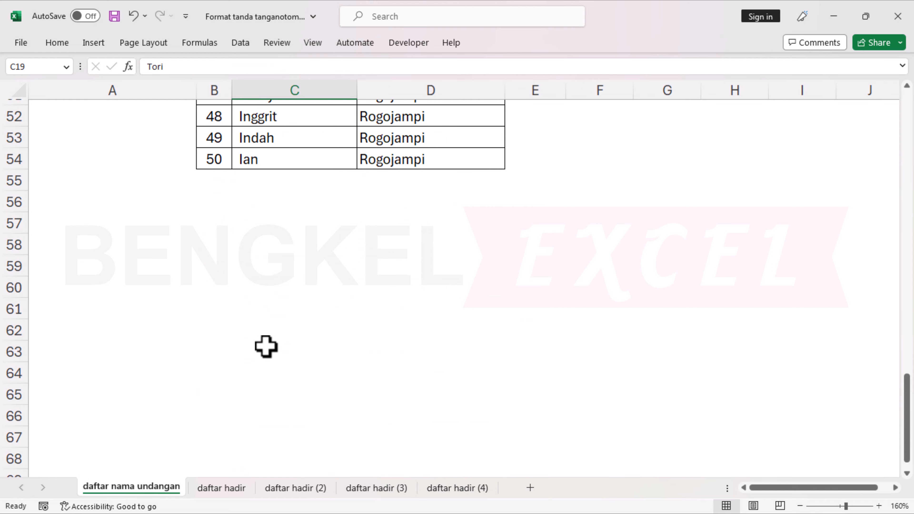
pyautogui.scroll(3, 286, 233)
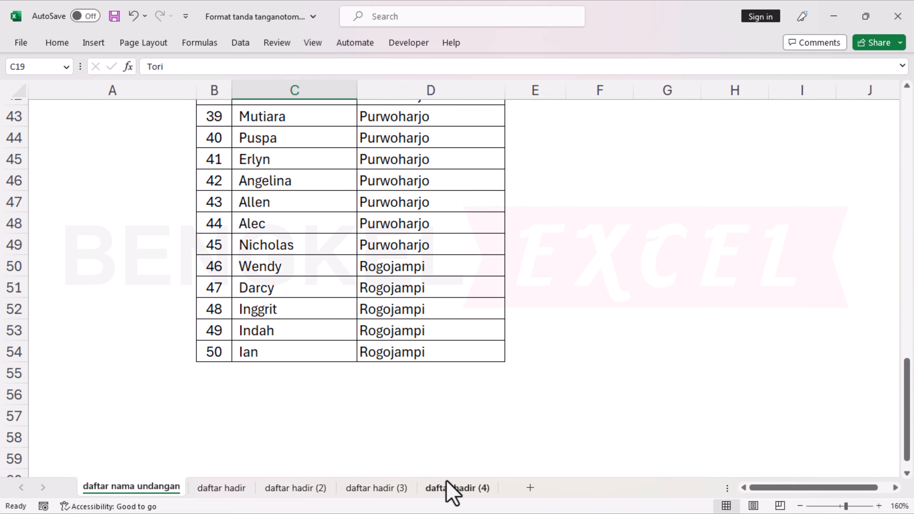
pyautogui.click(450, 490)
pyautogui.scroll(3, 319, 359)
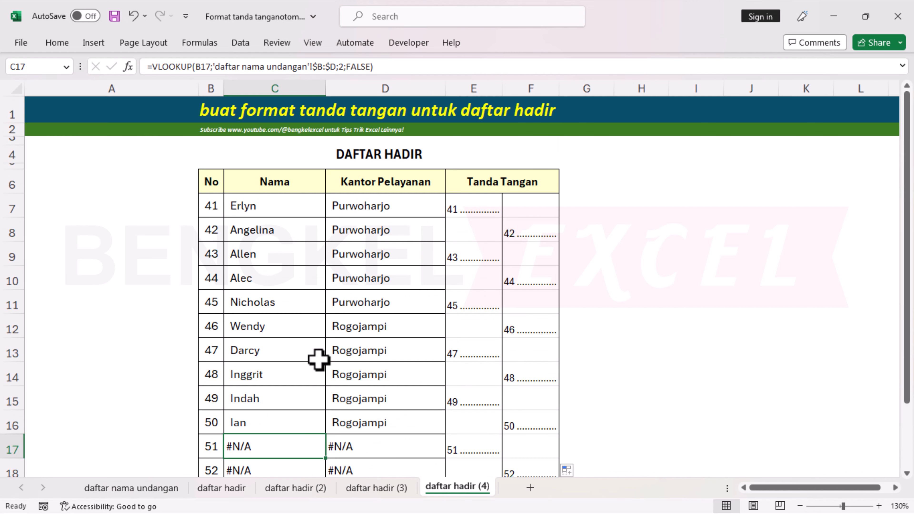
pyautogui.click(260, 191)
pyautogui.click(258, 203)
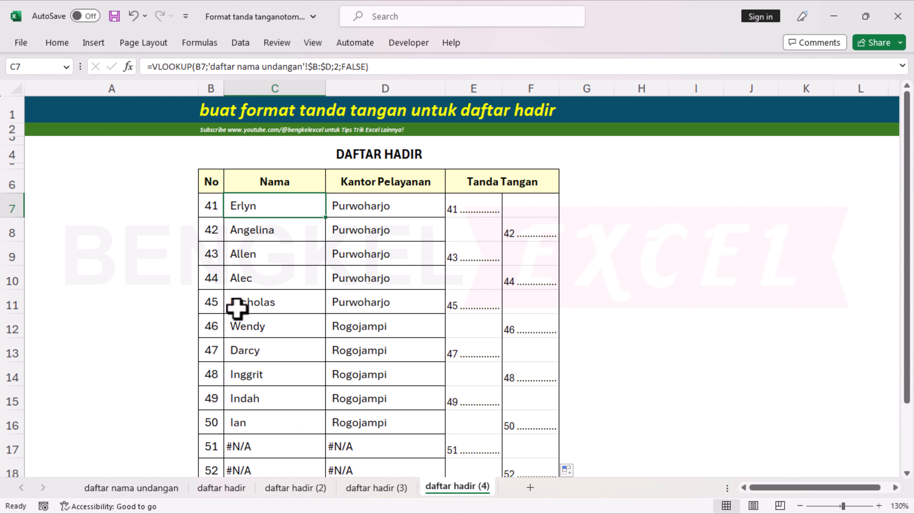
# Wrap the C7 Nama VLOOKUP in IFERROR with a blank result and fill it down to C21.
pyautogui.press('F2')
pyautogui.click(233, 206)
pyautogui.write('I')
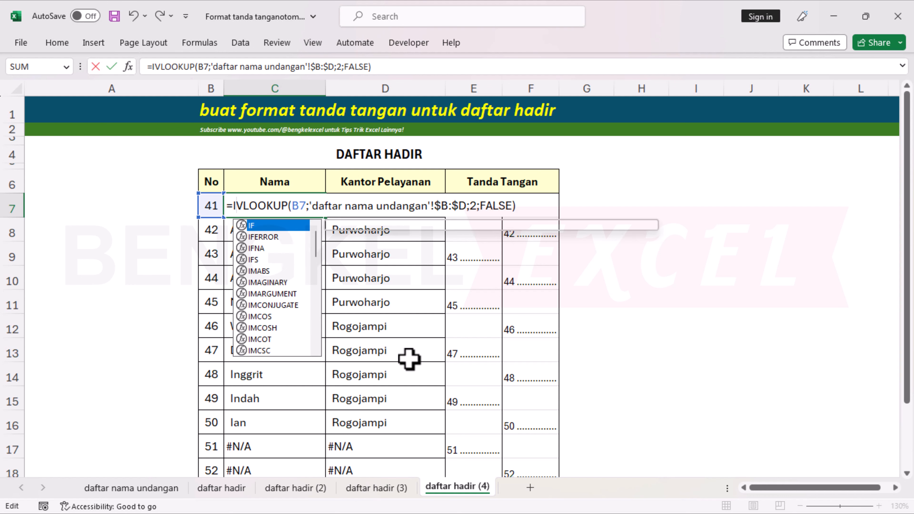
pyautogui.write('FERROR(')
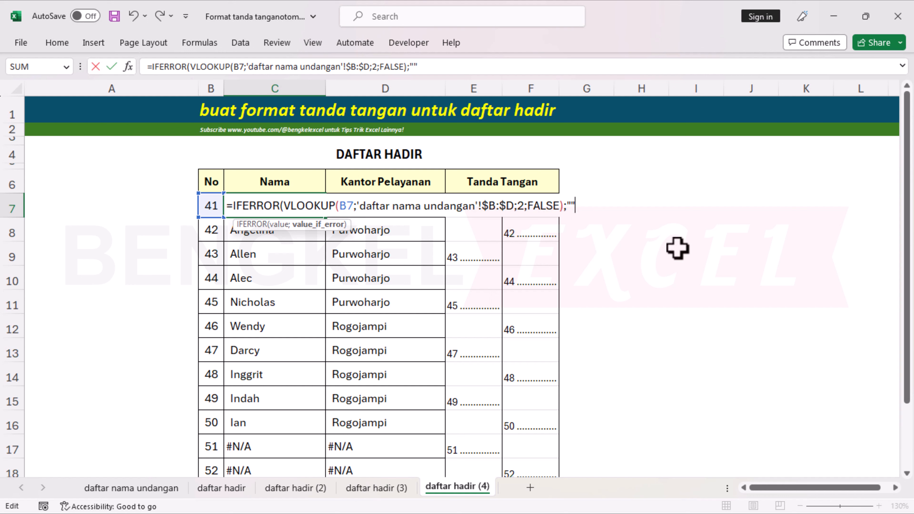
pyautogui.write(')')
pyautogui.press('Return')
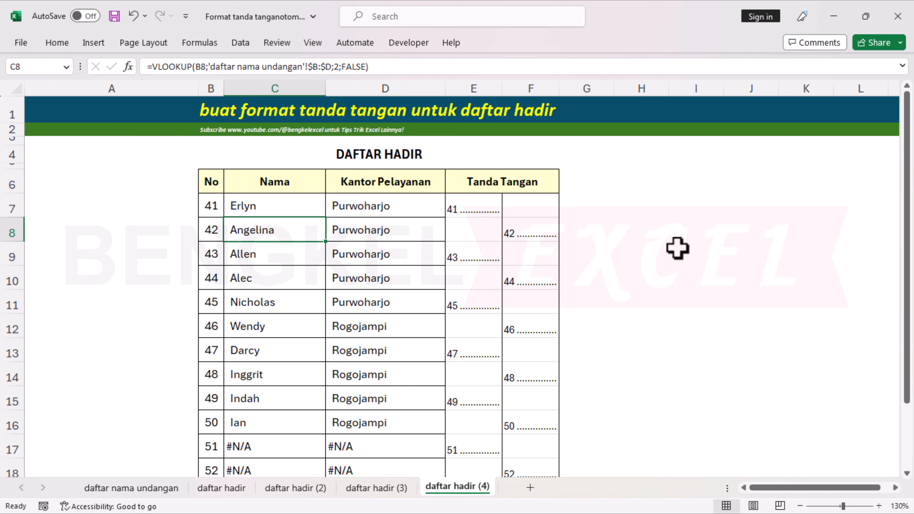
pyautogui.click(321, 213)
pyautogui.doubleClick(326, 222)
pyautogui.scroll(-4, 321, 302)
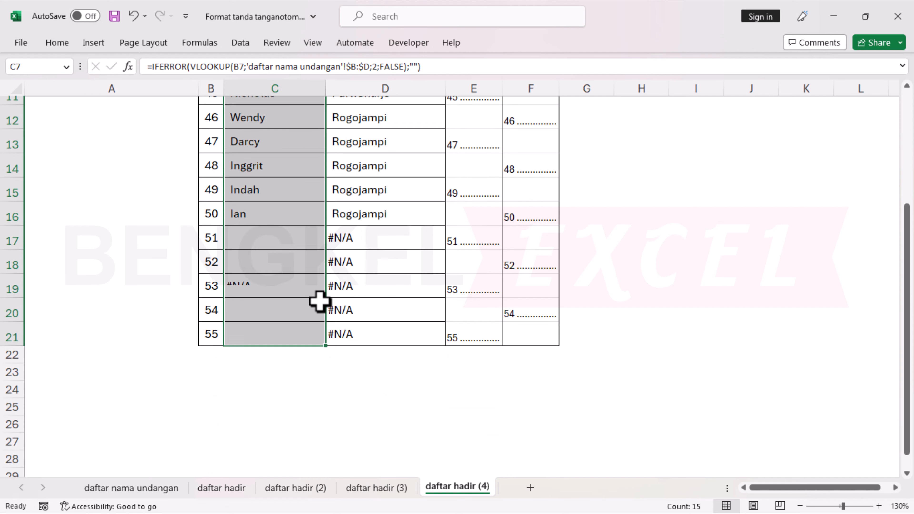
pyautogui.scroll(3, 297, 260)
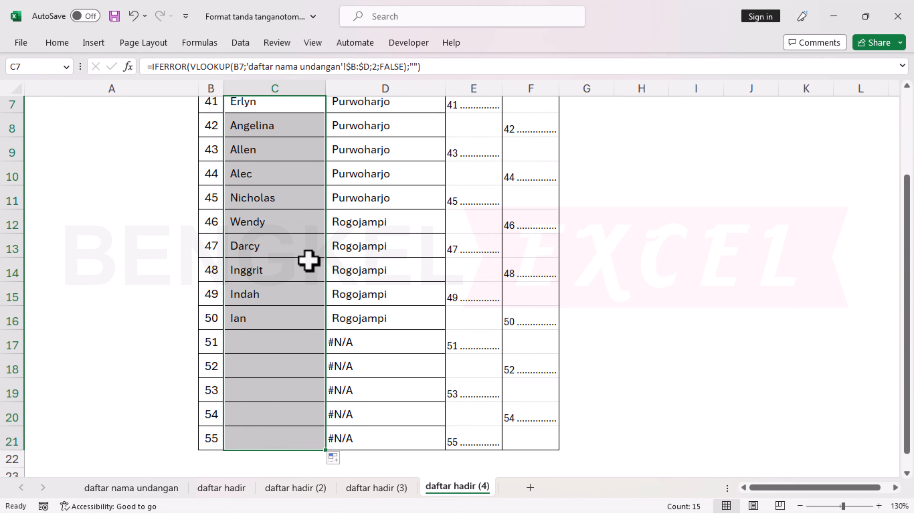
pyautogui.scroll(2, 311, 260)
# Wrap the D7 Kantor Pelayanan VLOOKUP in IFERROR and fill it down to D21.
pyautogui.click(387, 198)
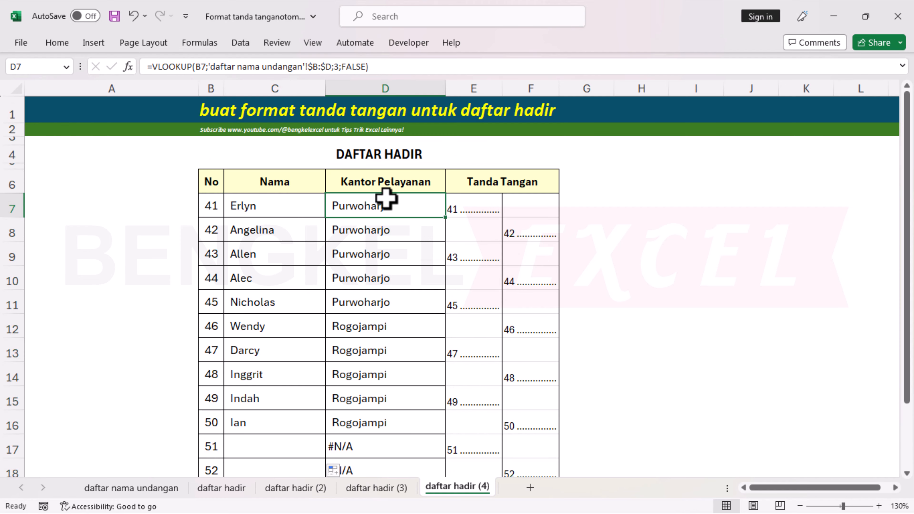
pyautogui.press('F2')
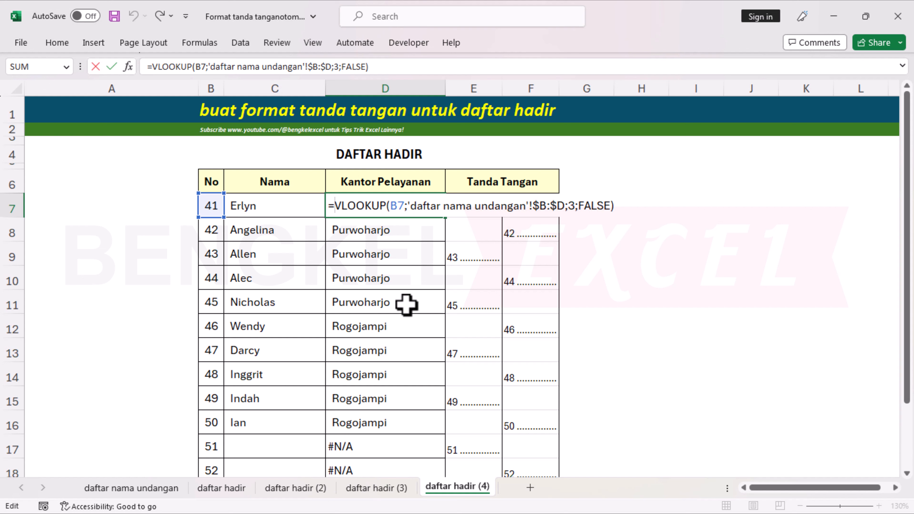
pyautogui.write('IFER')
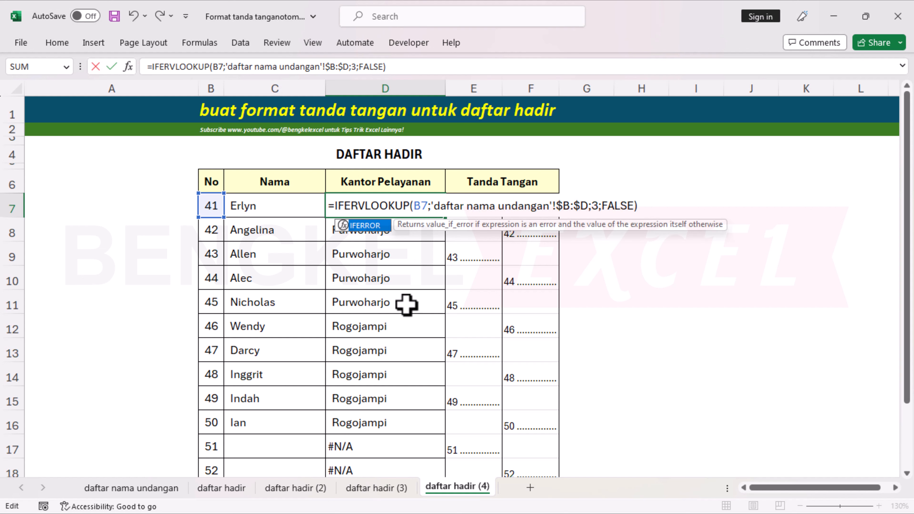
pyautogui.press('Tab')
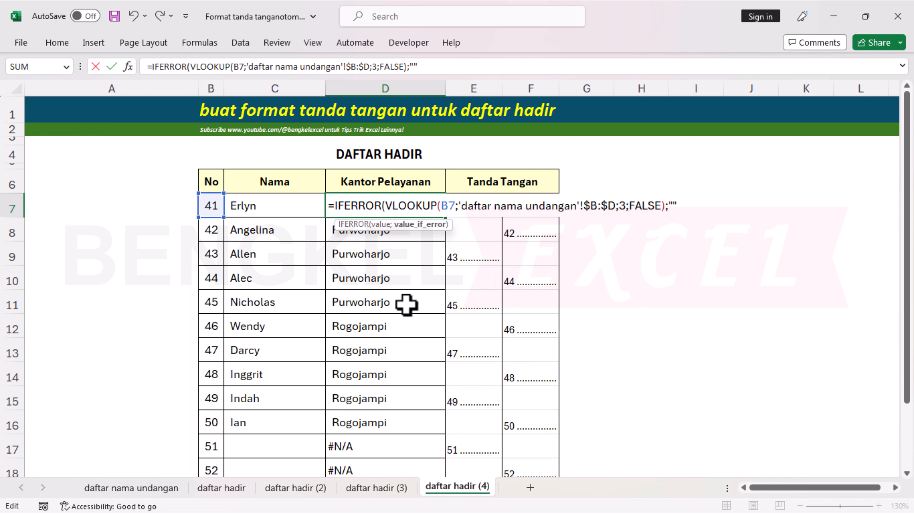
pyautogui.write(')')
pyautogui.press('Return')
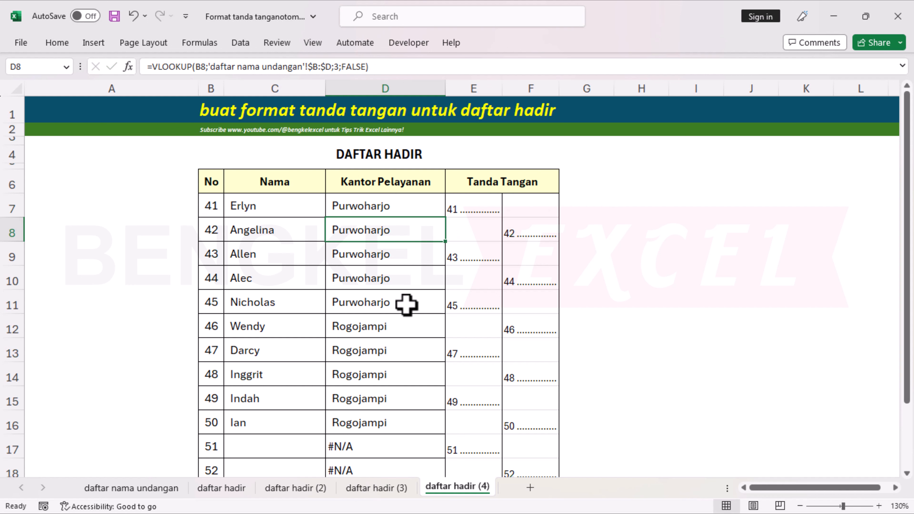
pyautogui.click(403, 207)
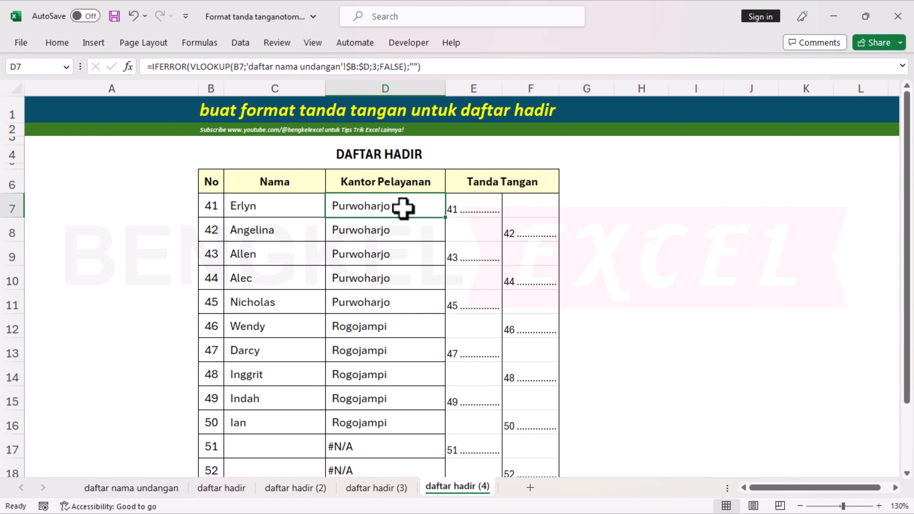
pyautogui.doubleClick(449, 218)
pyautogui.scroll(-2, 404, 253)
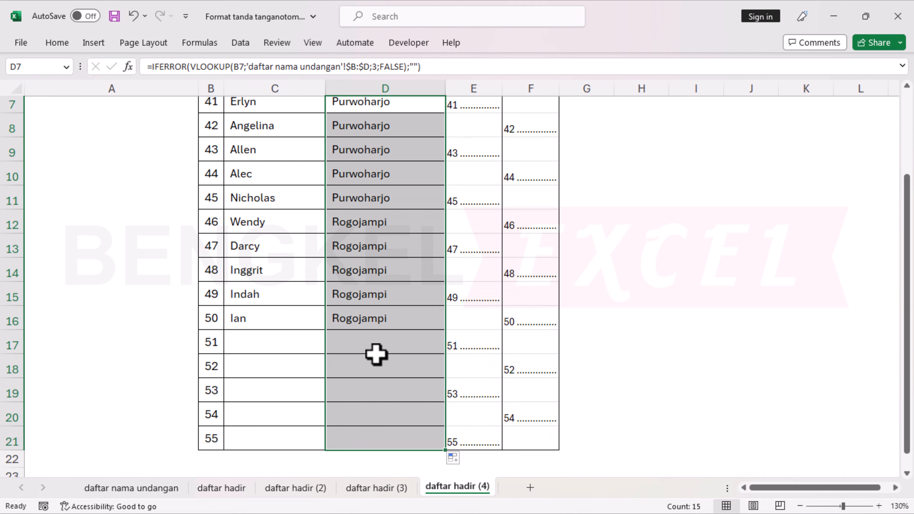
pyautogui.scroll(2, 376, 355)
pyautogui.click(357, 208)
pyautogui.click(294, 215)
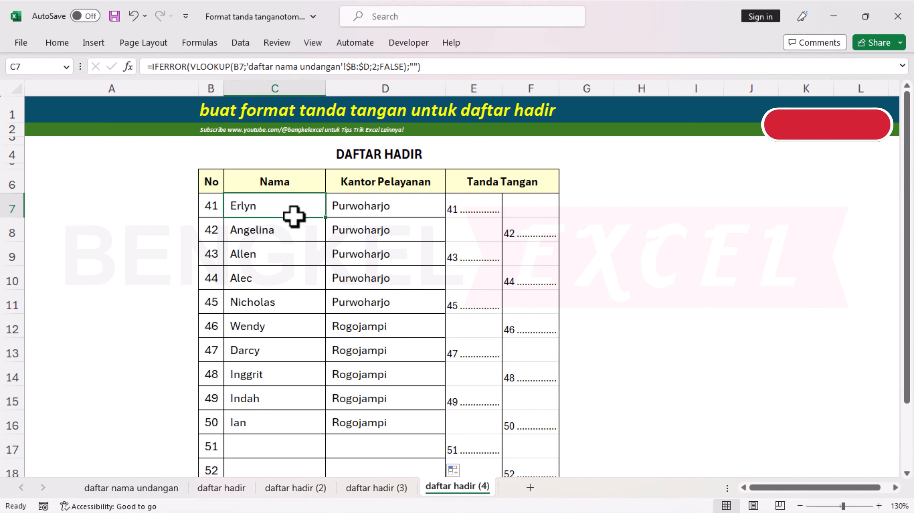
# Find Luna in guest list cell C6 and her looked-up entry on daftar hadir.
pyautogui.click(147, 492)
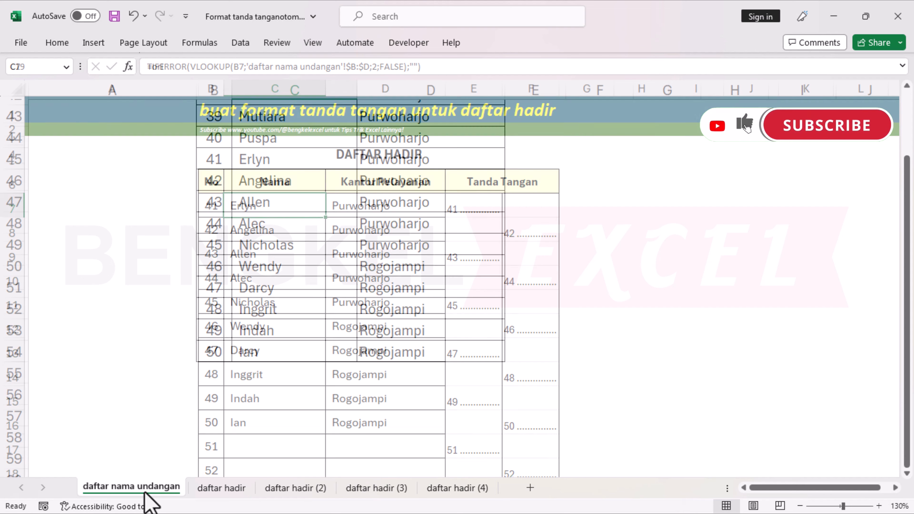
pyautogui.scroll(14, 359, 269)
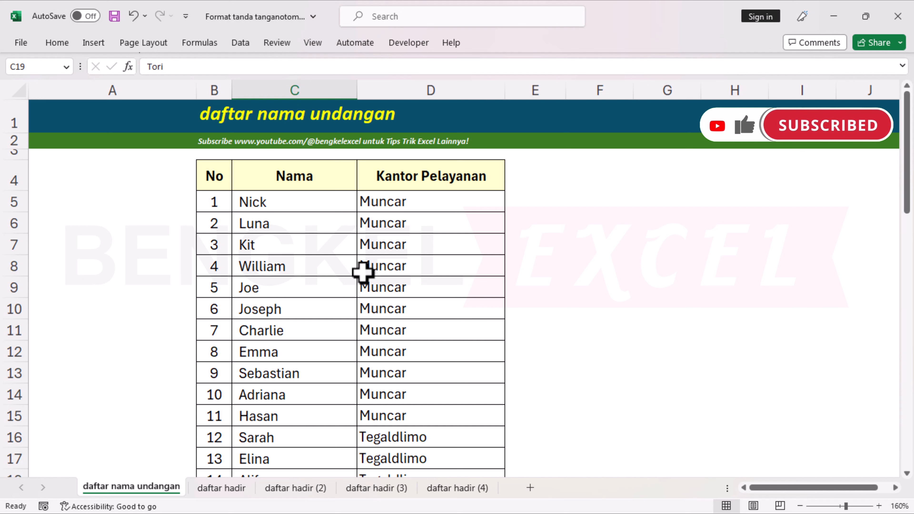
pyautogui.click(320, 230)
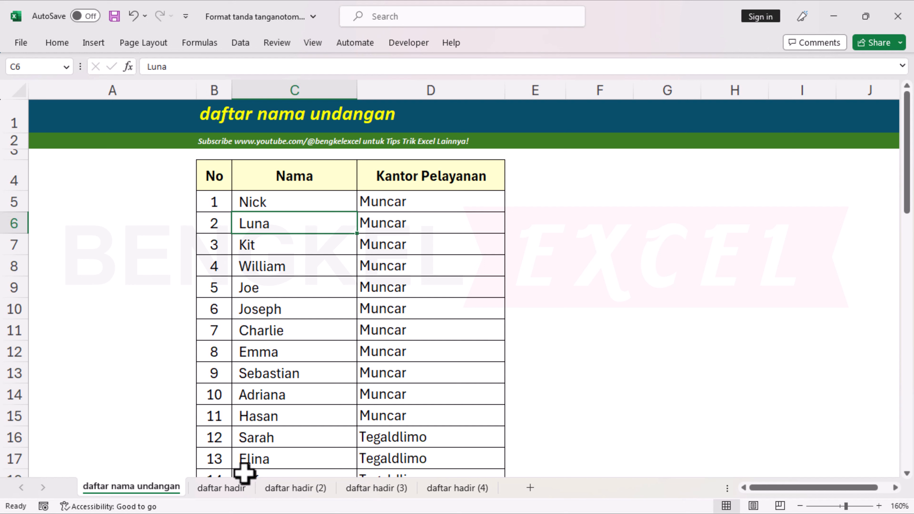
pyautogui.click(222, 489)
pyautogui.click(247, 231)
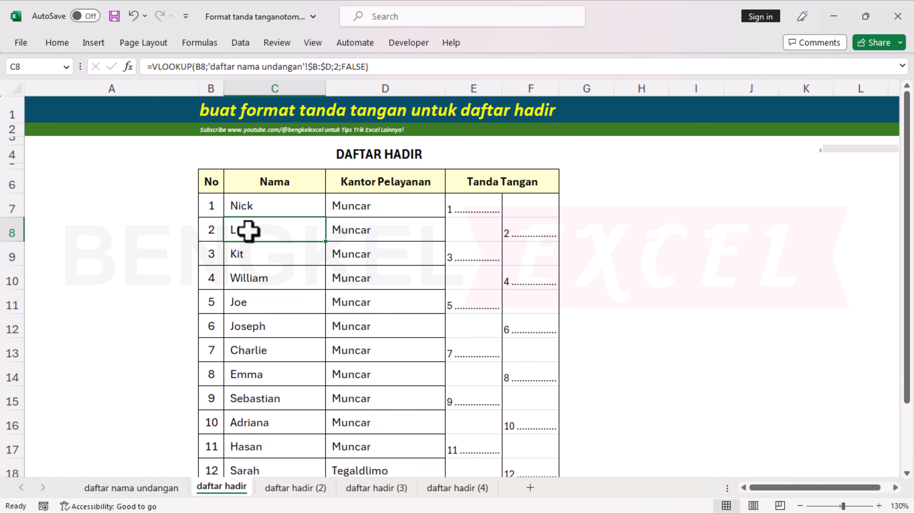
pyautogui.click(143, 494)
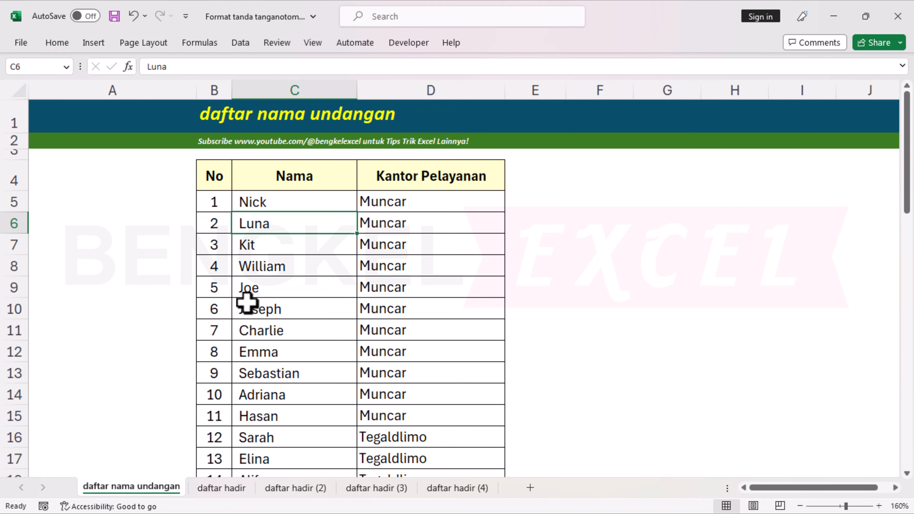
# Test-rename guest 2 to Handini, confirm daftar hadir updates, then restore Luna.
pyautogui.write('hANDIN')
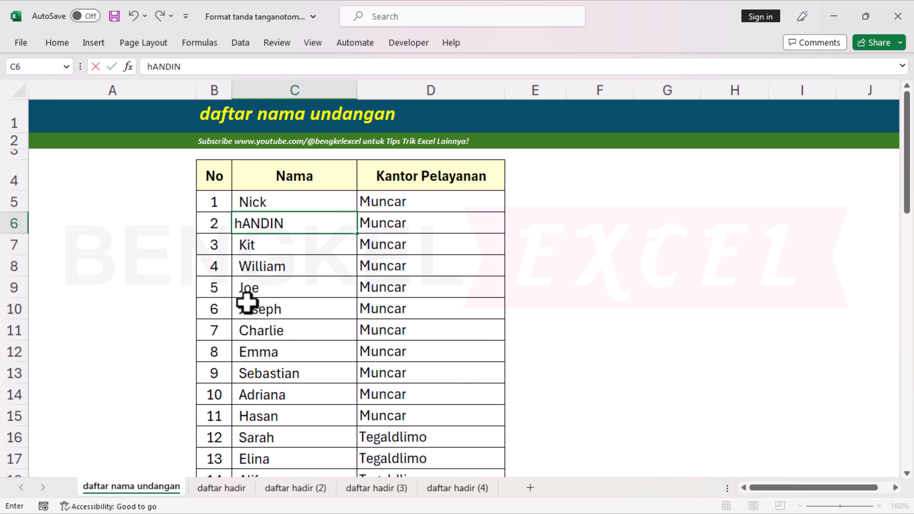
pyautogui.write('I')
pyautogui.press('Return')
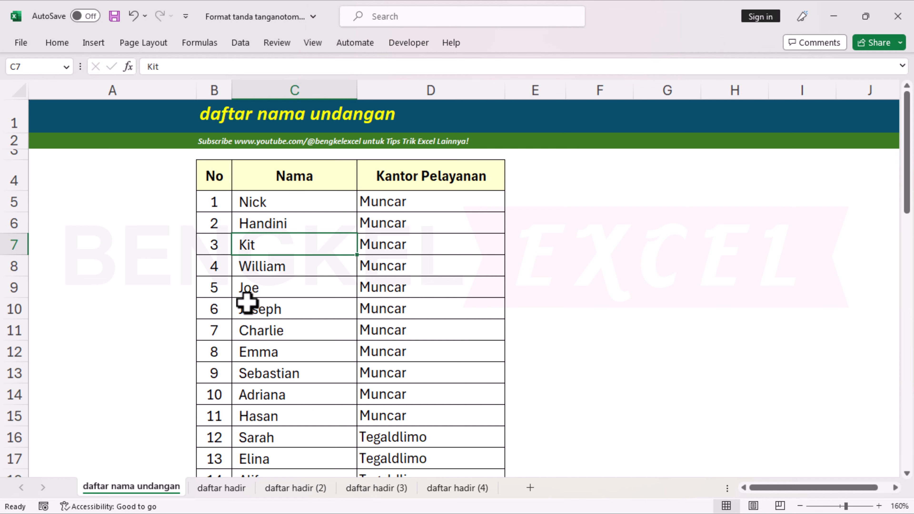
pyautogui.click(221, 489)
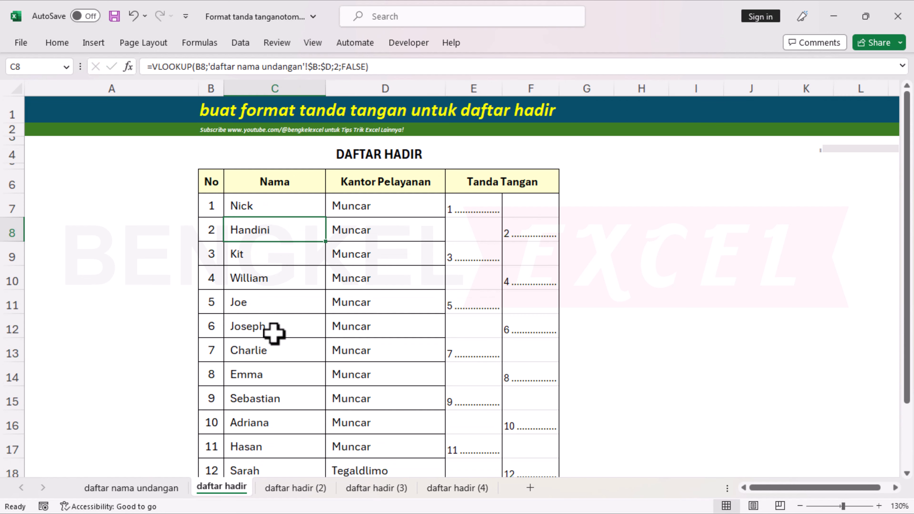
pyautogui.click(131, 488)
pyautogui.click(326, 223)
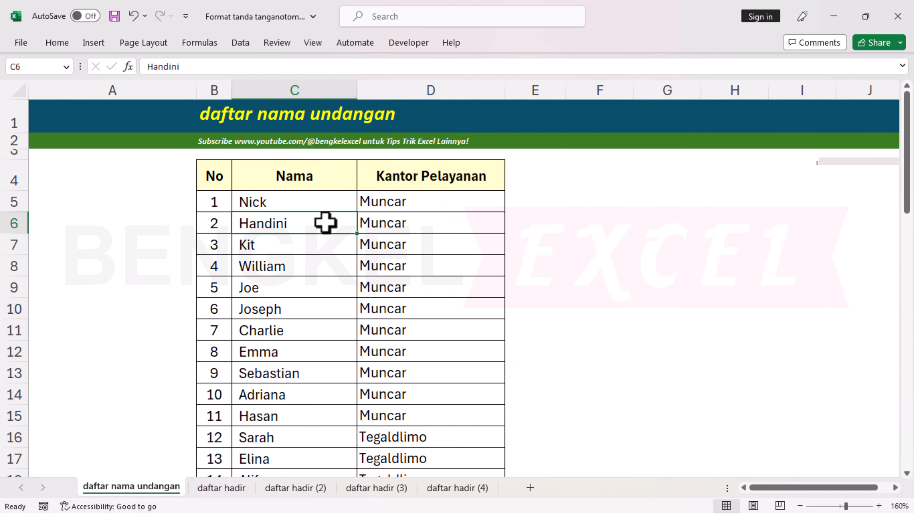
pyautogui.click(206, 489)
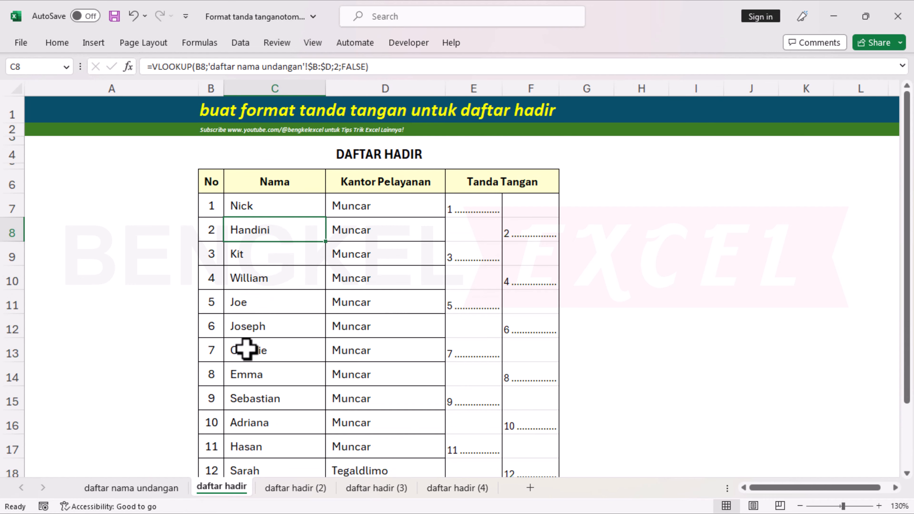
pyautogui.hotkey('ctrl', 'pageup')
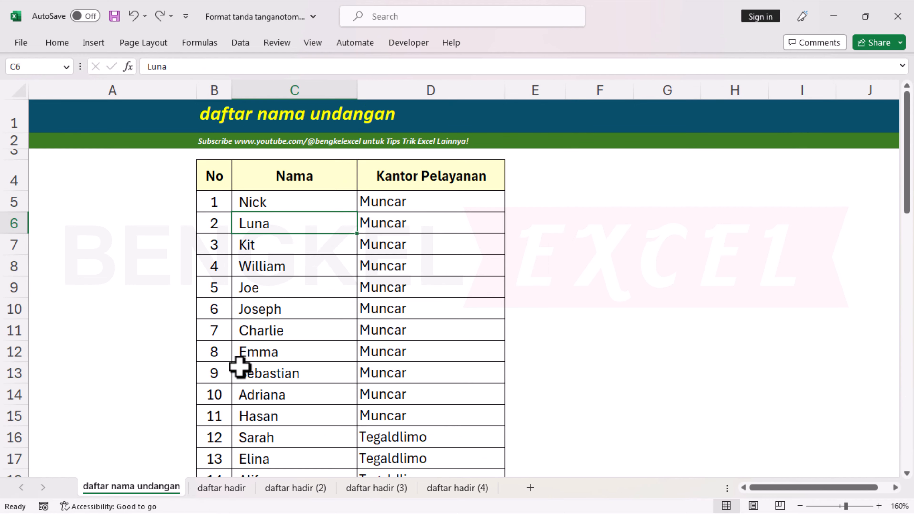
# Extend the guest table from row 50 to number 57 and clear the copied names and offices.
pyautogui.scroll(-6, 362, 236)
pyautogui.scroll(-10, 363, 236)
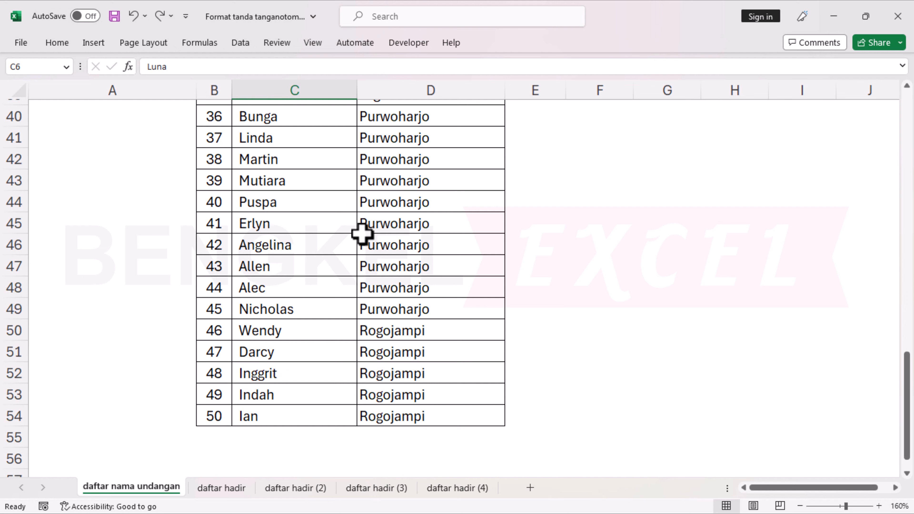
pyautogui.click(215, 155)
pyautogui.moveTo(215, 155); pyautogui.dragTo(501, 233)
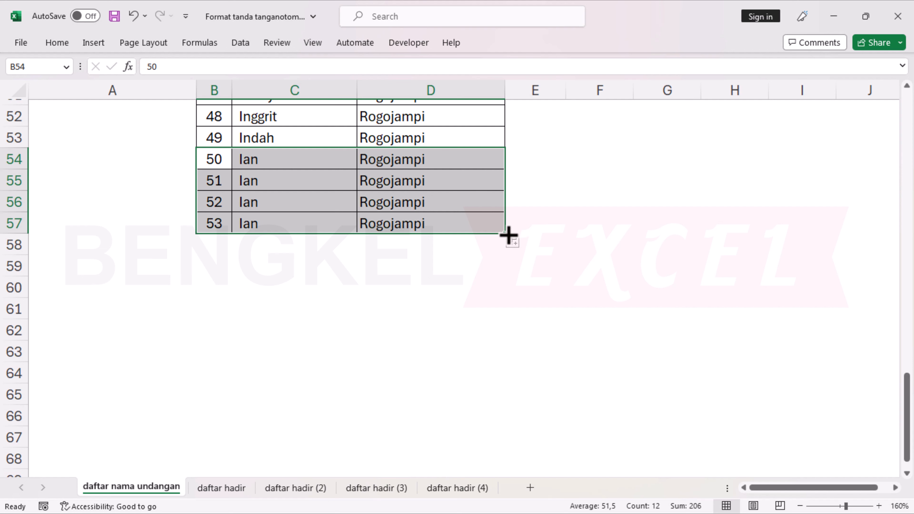
pyautogui.moveTo(507, 234); pyautogui.dragTo(498, 312)
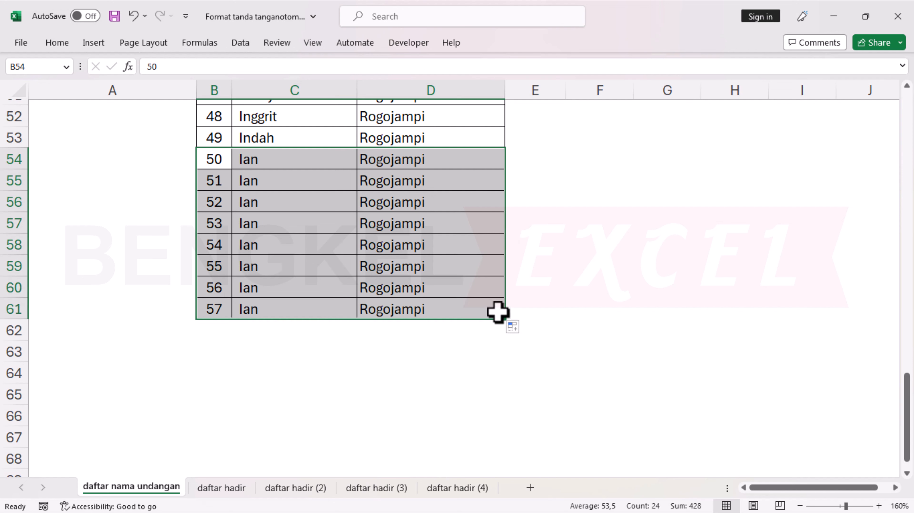
pyautogui.moveTo(260, 168); pyautogui.dragTo(452, 288)
pyautogui.moveTo(298, 184); pyautogui.dragTo(435, 307)
pyautogui.press('Delete')
pyautogui.click(306, 337)
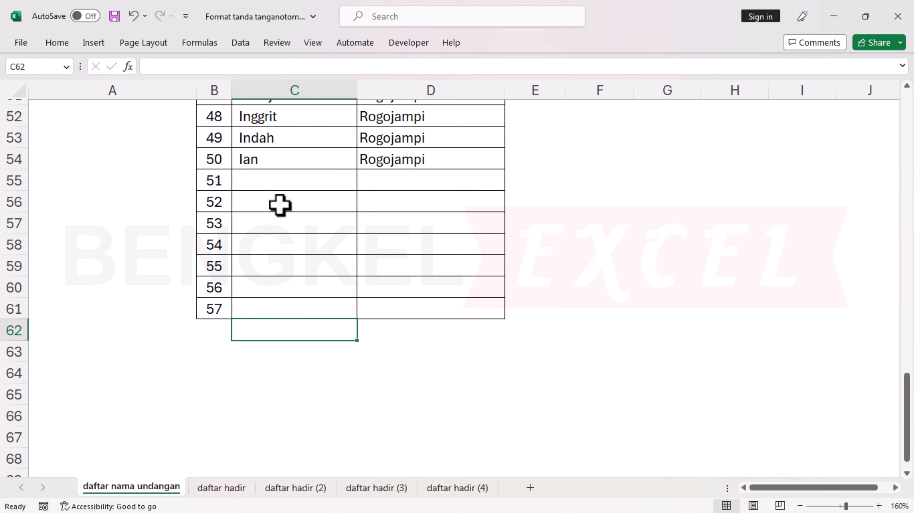
pyautogui.click(277, 185)
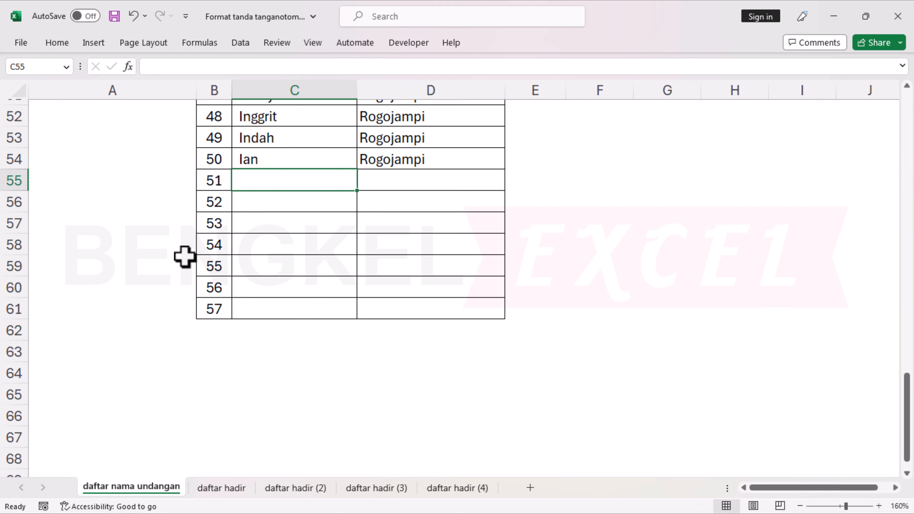
# Add guest 51 as Ulil from Rogojampi on the guest list.
pyautogui.write('Ulil')
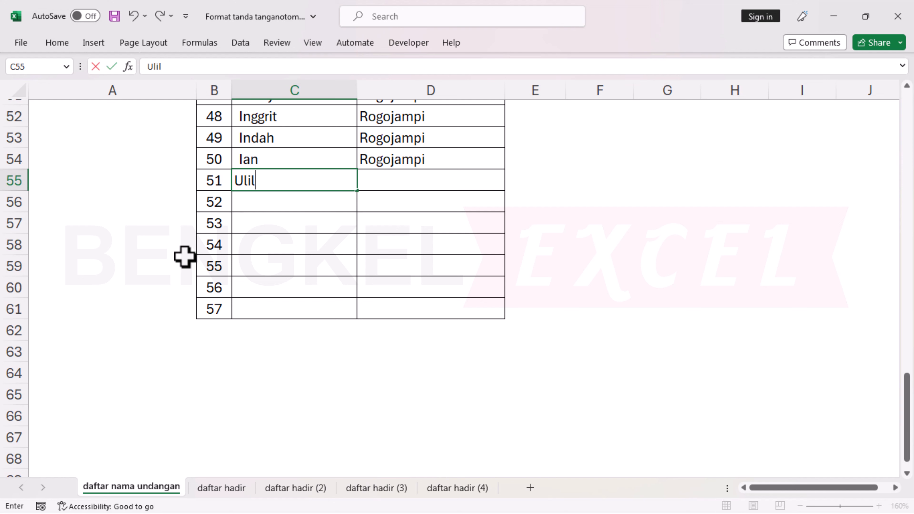
pyautogui.press('Tab')
pyautogui.write('Rogojampi')
pyautogui.press('Tab')
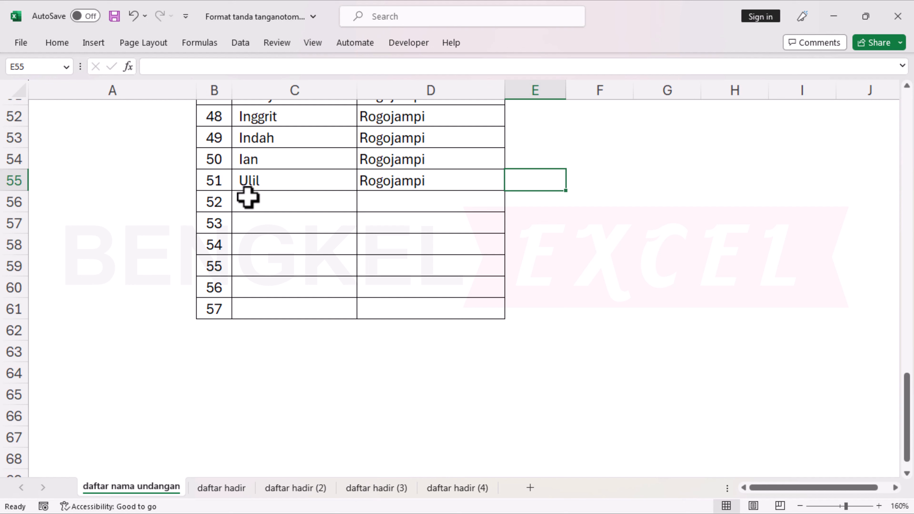
# Check that Ulil appears on daftar hadir (4) with blank rows below.
pyautogui.click(220, 180)
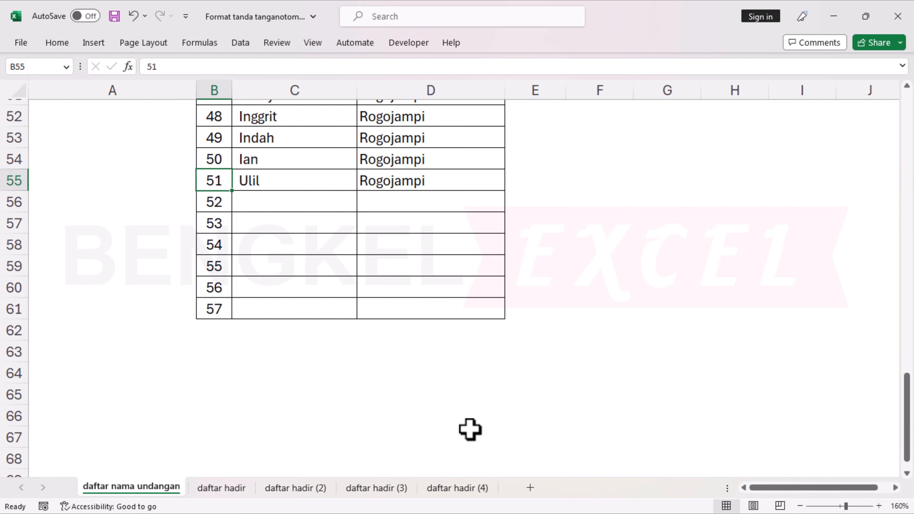
pyautogui.click(457, 490)
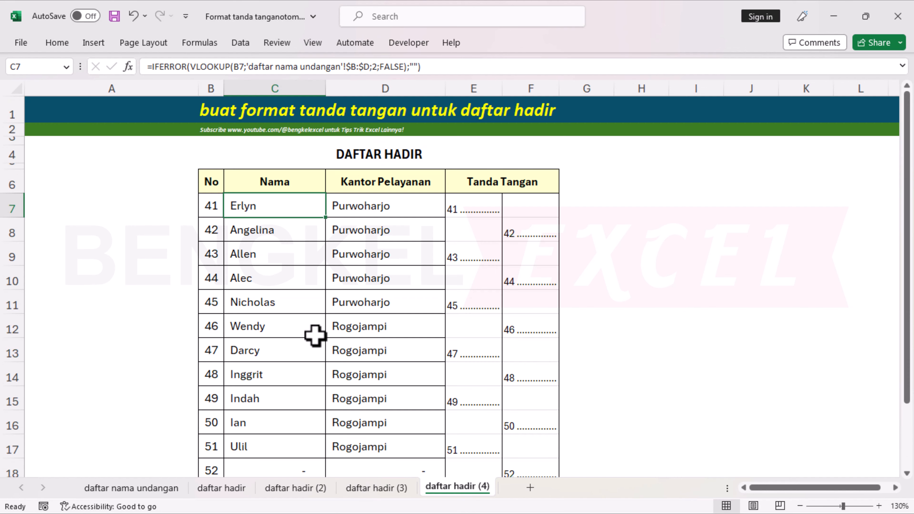
pyautogui.scroll(-3, 292, 324)
pyautogui.click(262, 296)
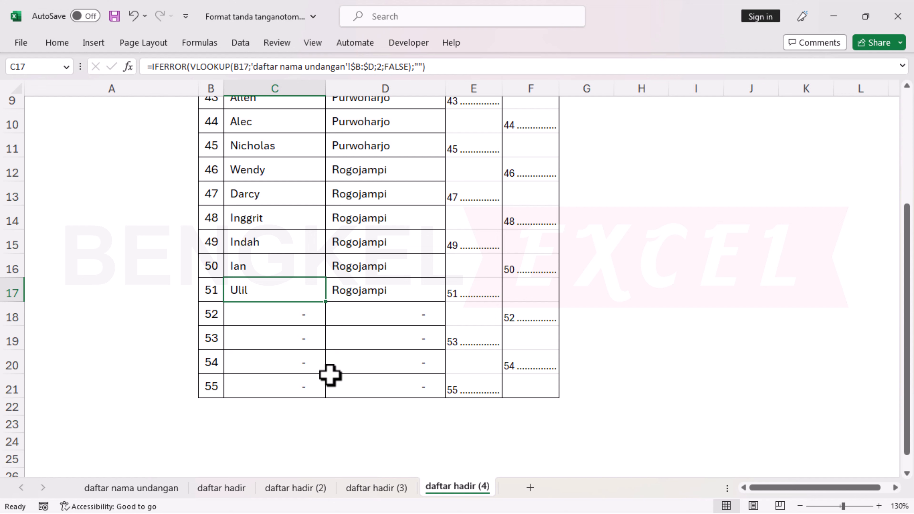
pyautogui.click(418, 322)
pyautogui.click(418, 340)
pyautogui.click(412, 368)
pyautogui.click(410, 386)
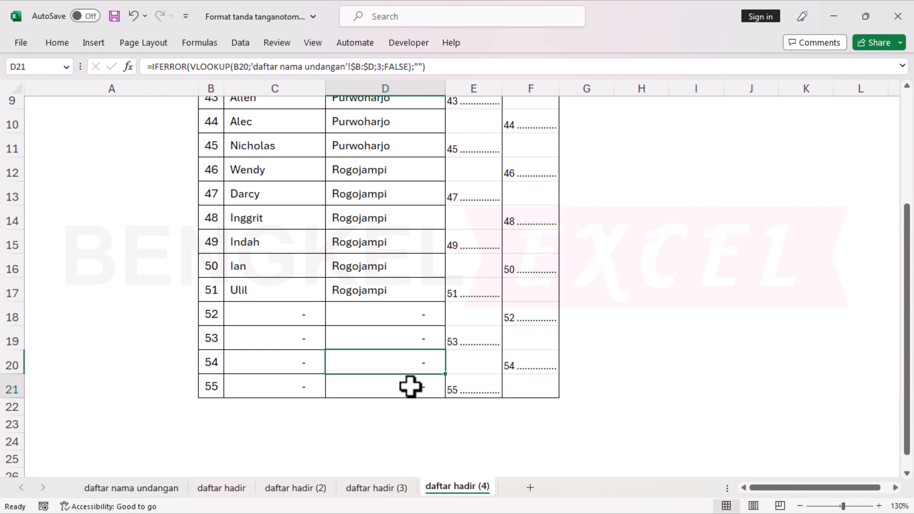
pyautogui.click(208, 314)
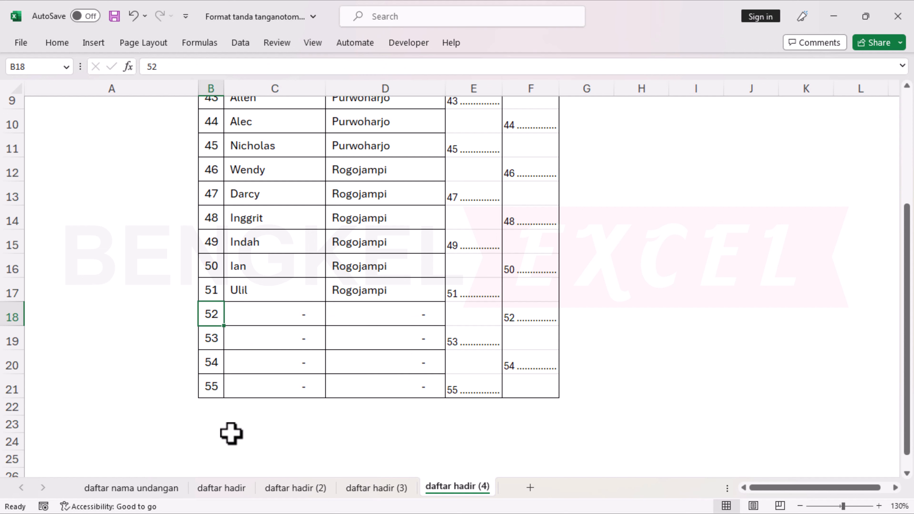
# Clear the unused numbers 52–57 from the guest list.
pyautogui.click(132, 488)
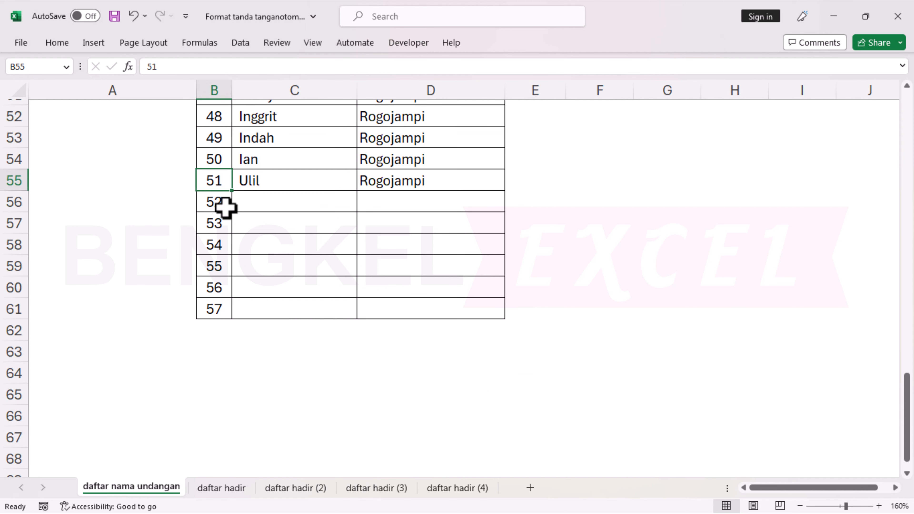
pyautogui.click(218, 204)
pyautogui.moveTo(232, 212); pyautogui.dragTo(240, 309)
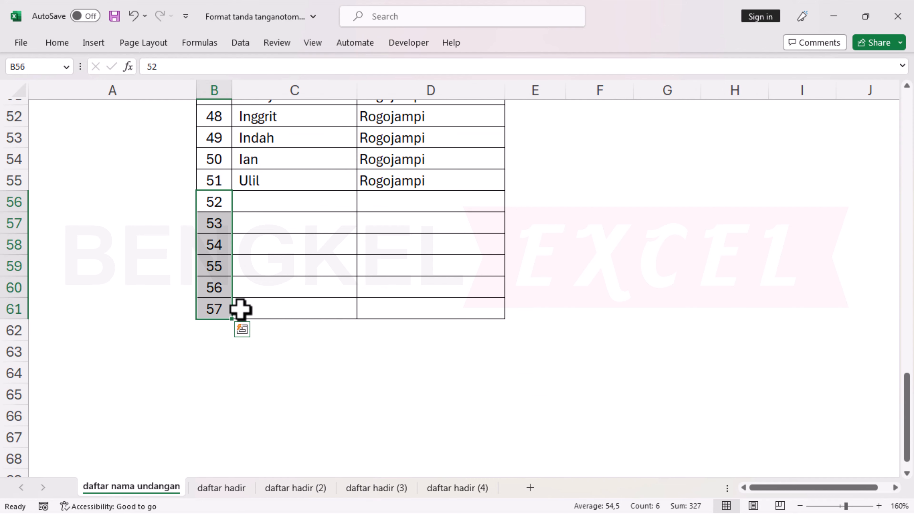
pyautogui.press('Delete')
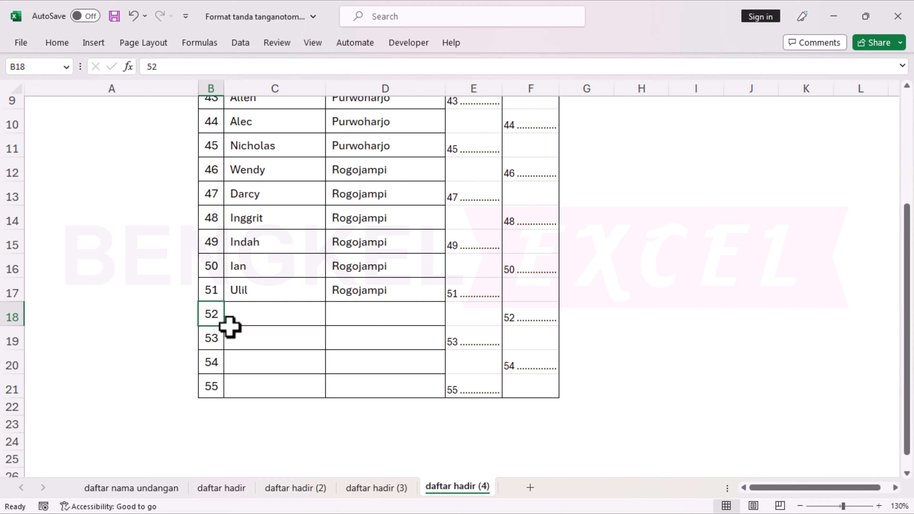
pyautogui.scroll(3, 302, 350)
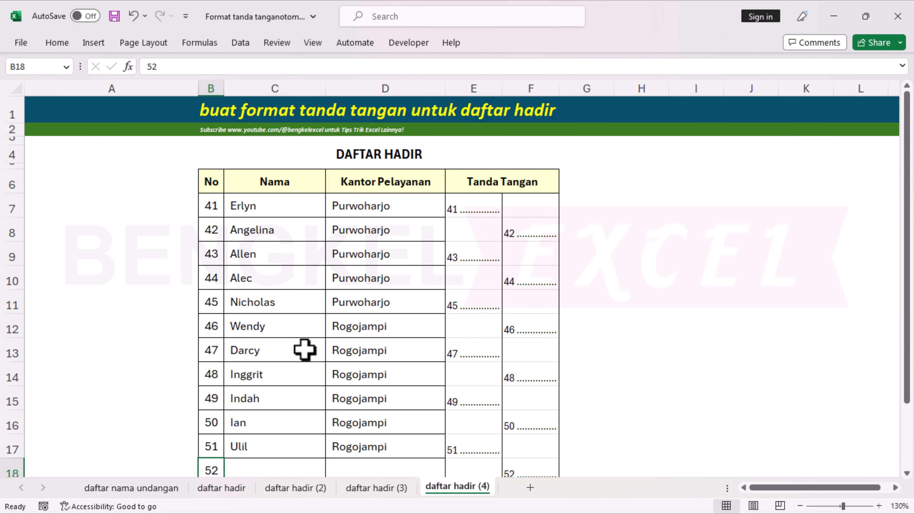
pyautogui.click(377, 488)
pyautogui.click(317, 490)
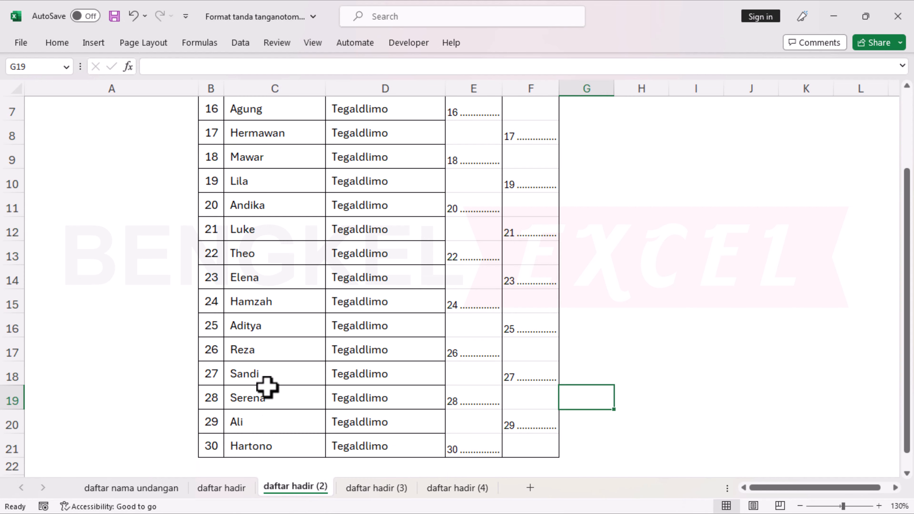
pyautogui.scroll(2, 268, 386)
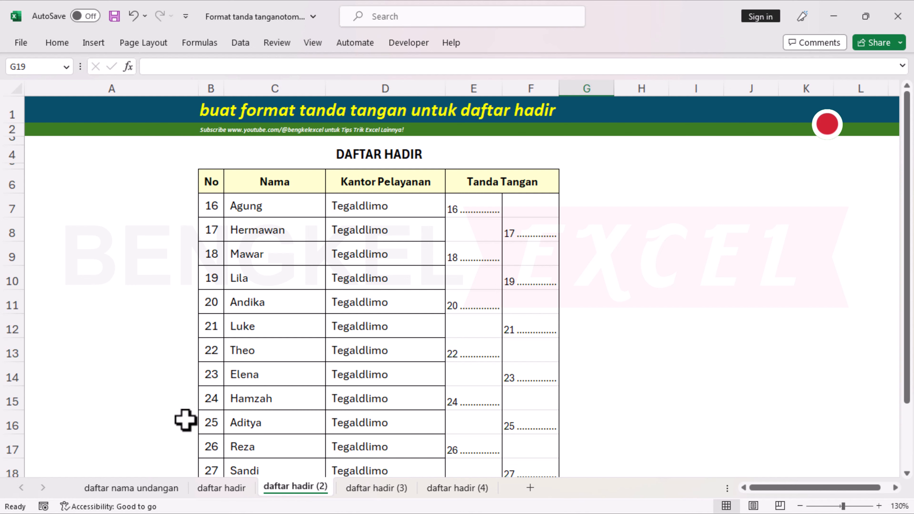
pyautogui.click(140, 486)
pyautogui.scroll(8, 346, 286)
pyautogui.scroll(9, 345, 286)
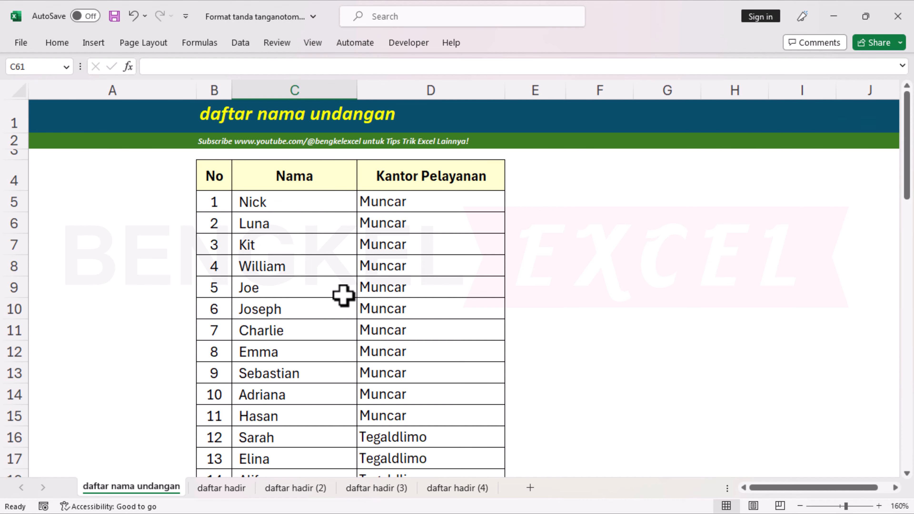
pyautogui.click(216, 488)
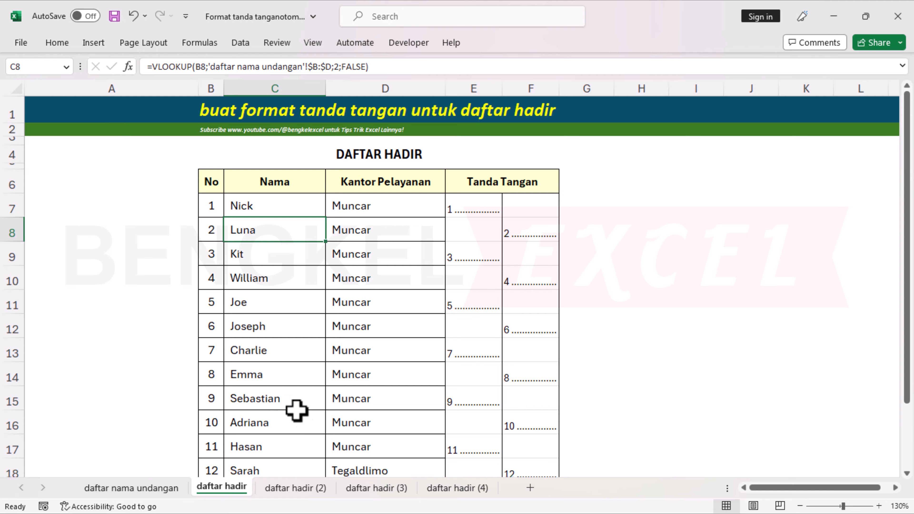
pyautogui.click(311, 490)
pyautogui.click(378, 488)
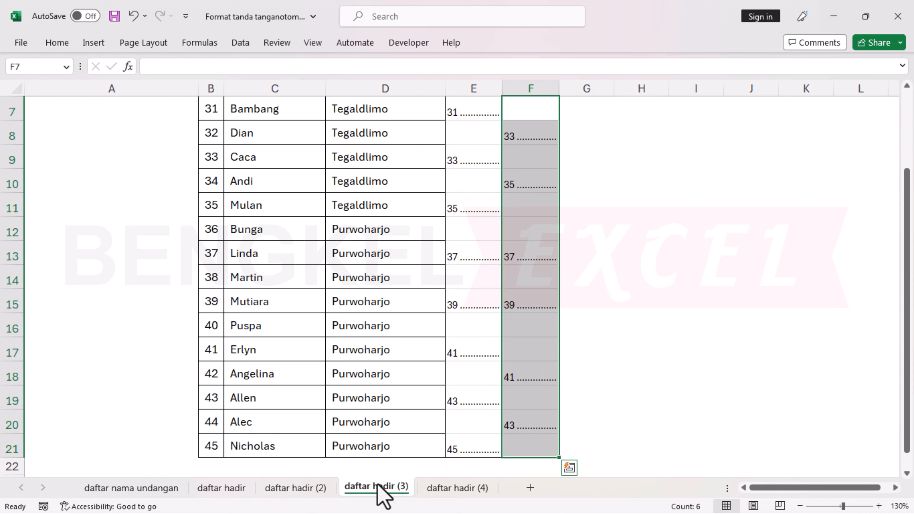
pyautogui.click(455, 489)
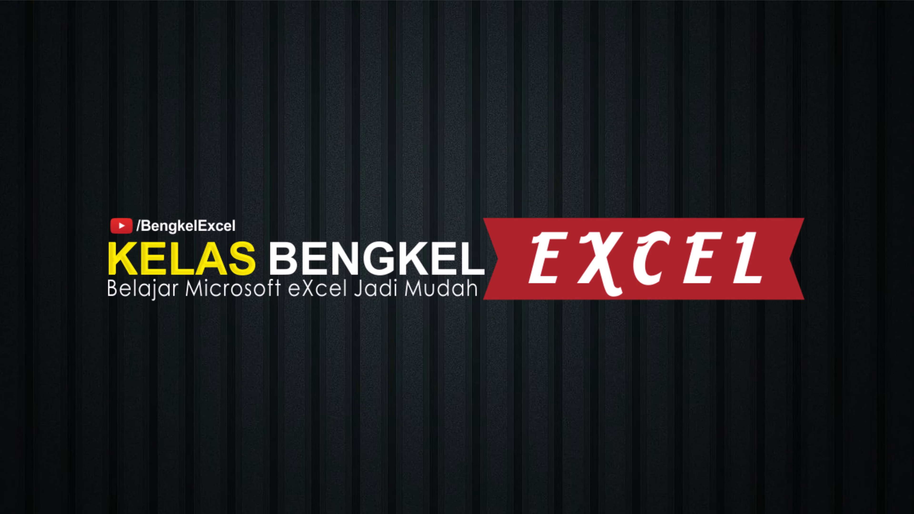